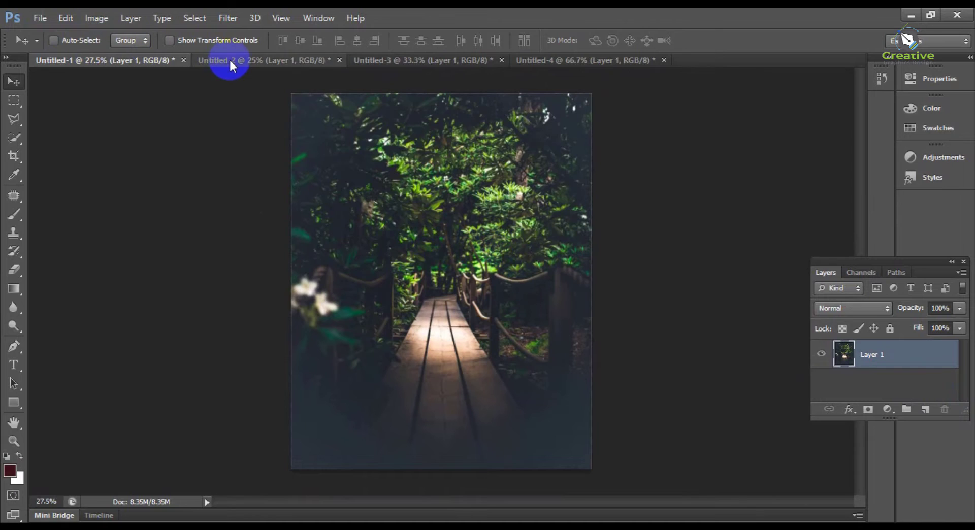
- In Untitled-2, outline the main diagonal mass of white blossoms with a freehand Patch tool selection
{"action": "left_click", "coordinate": [231, 61]}
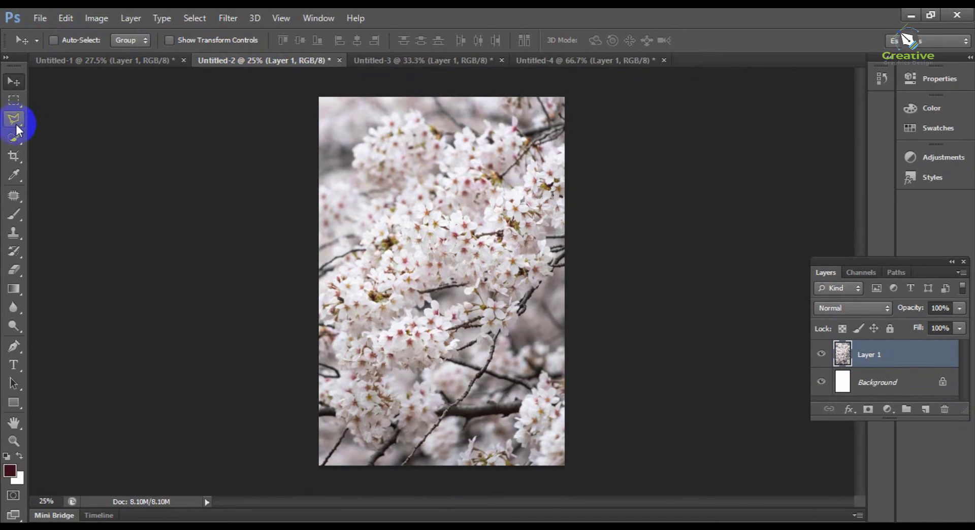
{"action": "left_click", "coordinate": [14, 100]}
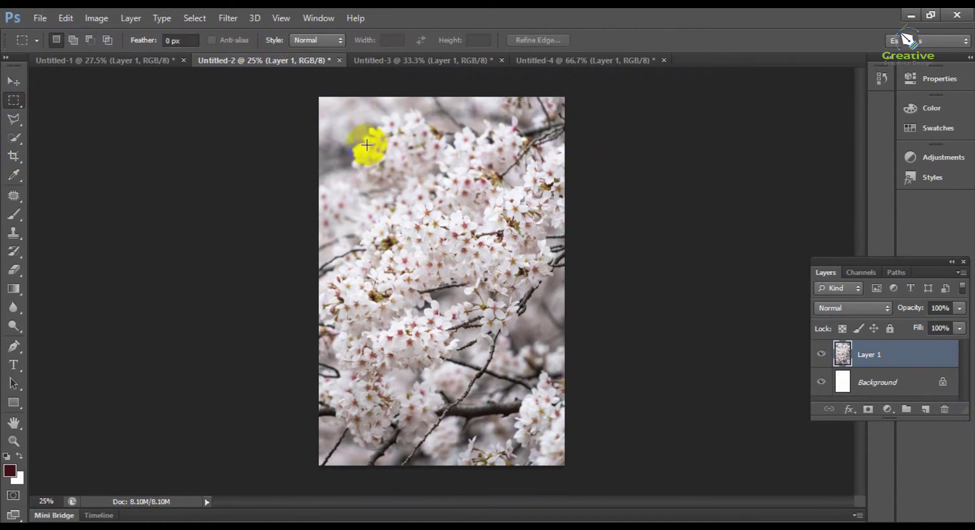
{"action": "left_click", "coordinate": [13, 104]}
{"action": "left_click", "coordinate": [13, 81]}
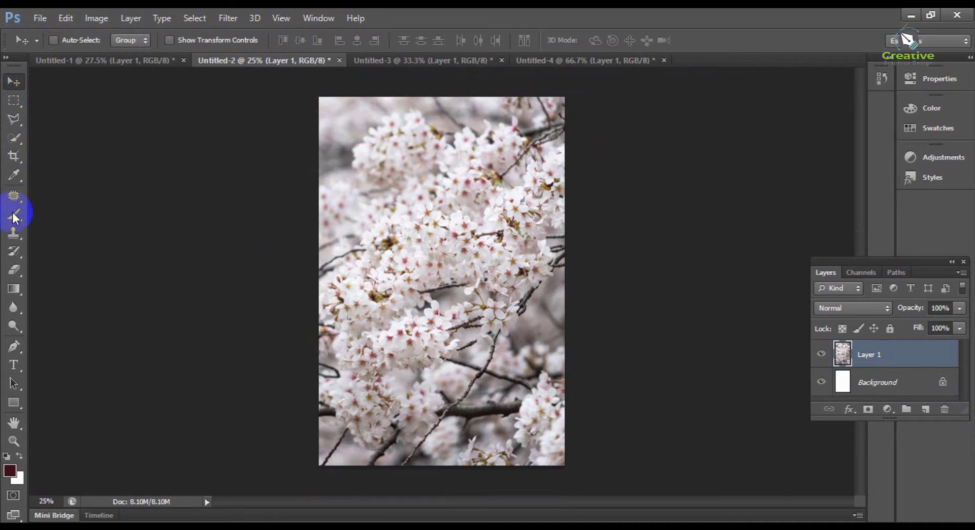
{"action": "left_click", "coordinate": [14, 196]}
{"action": "mouse_move", "coordinate": [318, 266]}
{"action": "left_mouse_down"}
{"action": "mouse_move", "coordinate": [365, 223]}
{"action": "mouse_move", "coordinate": [364, 127]}
{"action": "mouse_move", "coordinate": [494, 108]}
{"action": "mouse_move", "coordinate": [512, 115]}
{"action": "mouse_move", "coordinate": [552, 99]}
{"action": "mouse_move", "coordinate": [566, 105]}
{"action": "mouse_move", "coordinate": [578, 288]}
{"action": "left_mouse_up"}
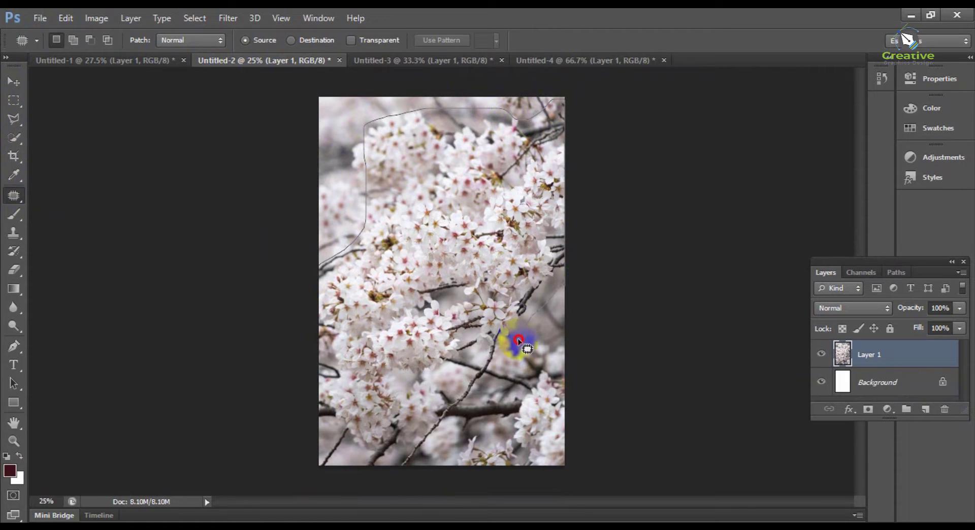
{"action": "mouse_move", "coordinate": [450, 431]}
{"action": "left_mouse_down"}
{"action": "mouse_move", "coordinate": [398, 459]}
{"action": "mouse_move", "coordinate": [326, 466]}
{"action": "mouse_move", "coordinate": [320, 264]}
{"action": "left_mouse_up"}
{"action": "mouse_move", "coordinate": [445, 262]}
{"action": "left_mouse_down"}
{"action": "mouse_move", "coordinate": [402, 218]}
{"action": "mouse_move", "coordinate": [442, 244]}
{"action": "left_mouse_up"}
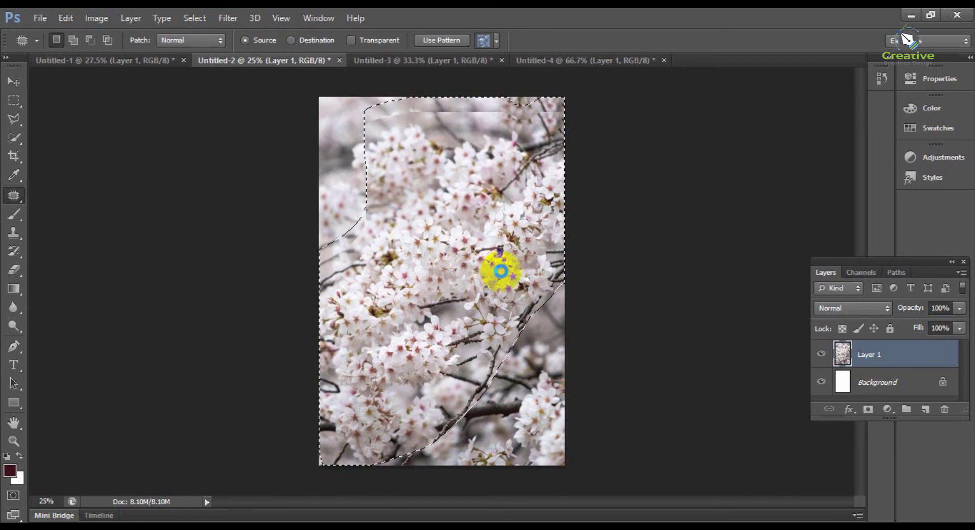
{"action": "left_click_drag", "start_coordinate": [500, 271], "coordinate": [479, 251]}
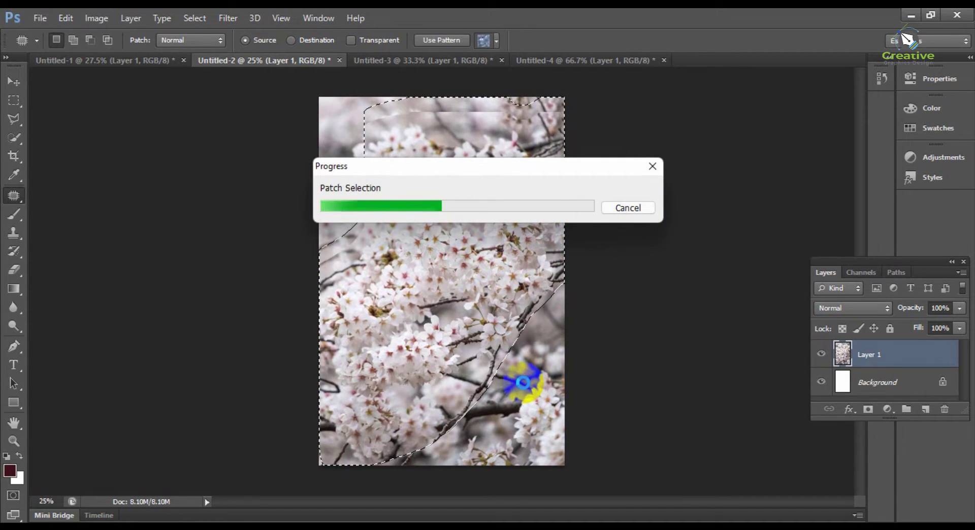
{"action": "left_click", "coordinate": [639, 210]}
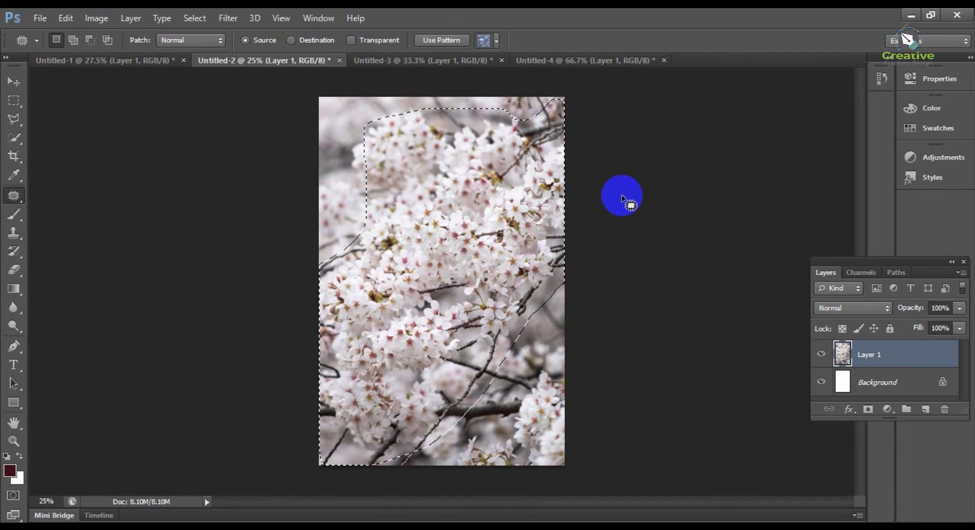
{"action": "left_click_drag", "start_coordinate": [473, 285], "coordinate": [434, 244]}
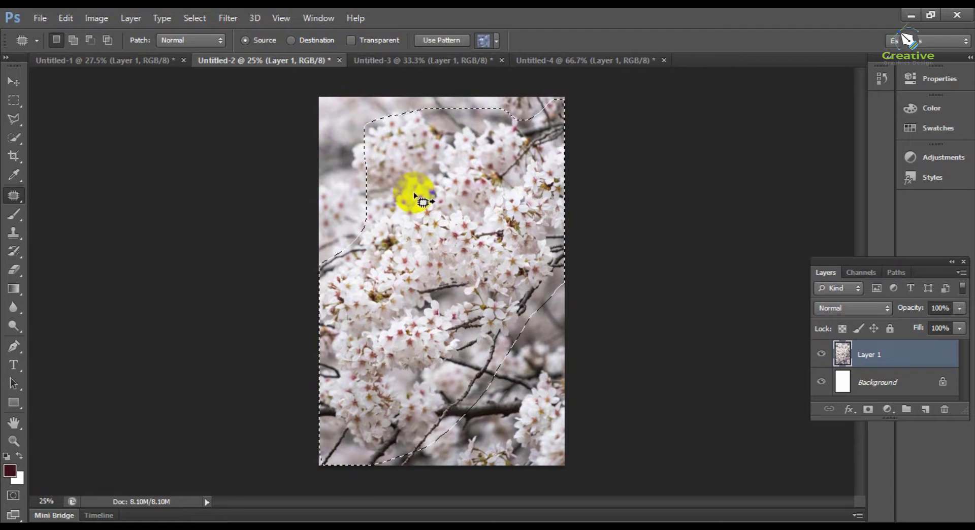
- Cut the selected blossoms out of Untitled-2 and paste them as a new layer above the bridge photo in Untitled-1
{"action": "key", "text": "z"}
{"action": "key", "text": "Delete"}
{"action": "key", "text": "ctrl+d"}
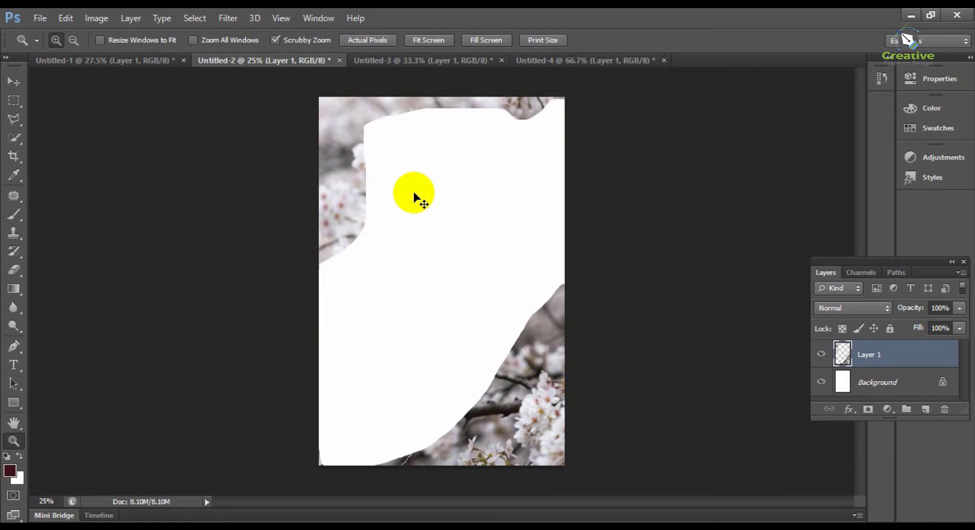
{"action": "left_click", "coordinate": [135, 61]}
{"action": "key", "text": "j"}
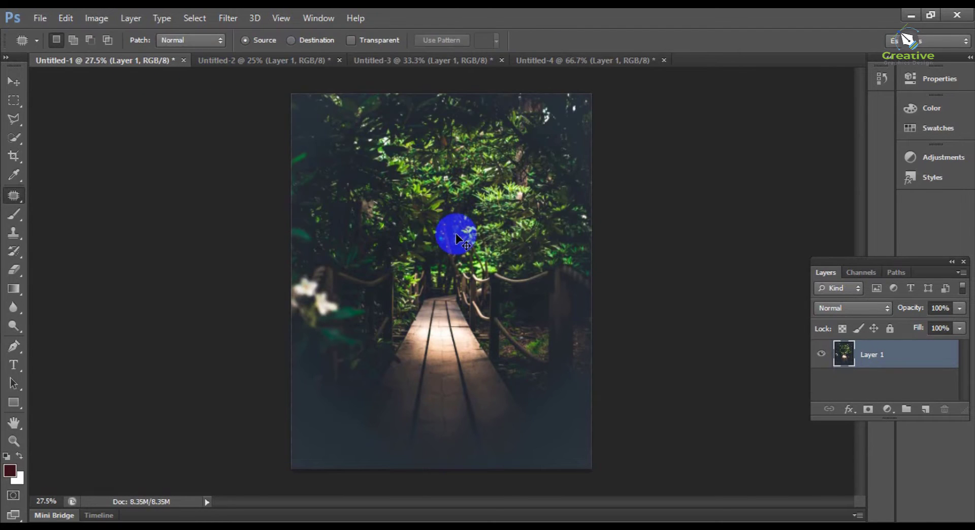
{"action": "key", "text": "ctrl+shift+alt+n"}
{"action": "key", "text": "ctrl+v"}
{"action": "key", "text": "v"}
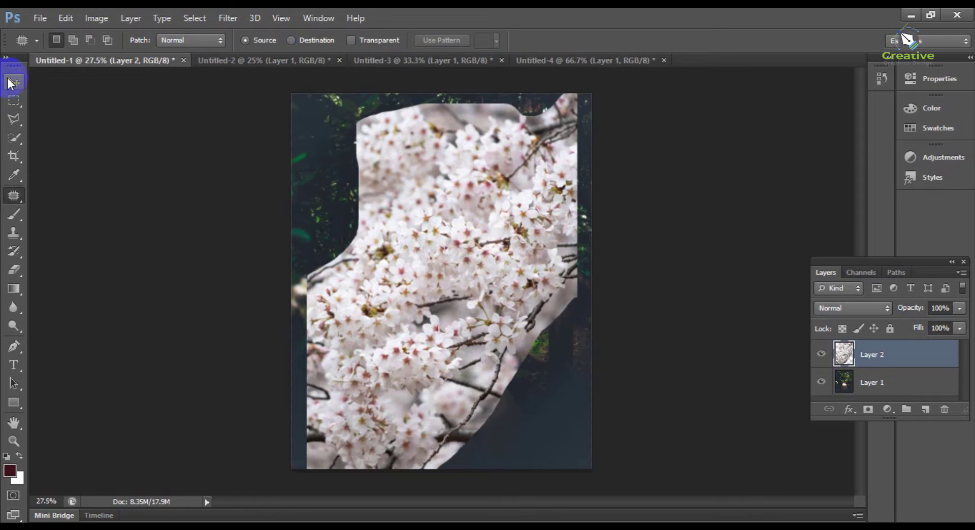
- Scale the blossom layer to about 83% width and 66% height, rotate it about 168°, and place it along the bridge's left side
{"action": "left_click_drag", "start_coordinate": [455, 211], "coordinate": [464, 233]}
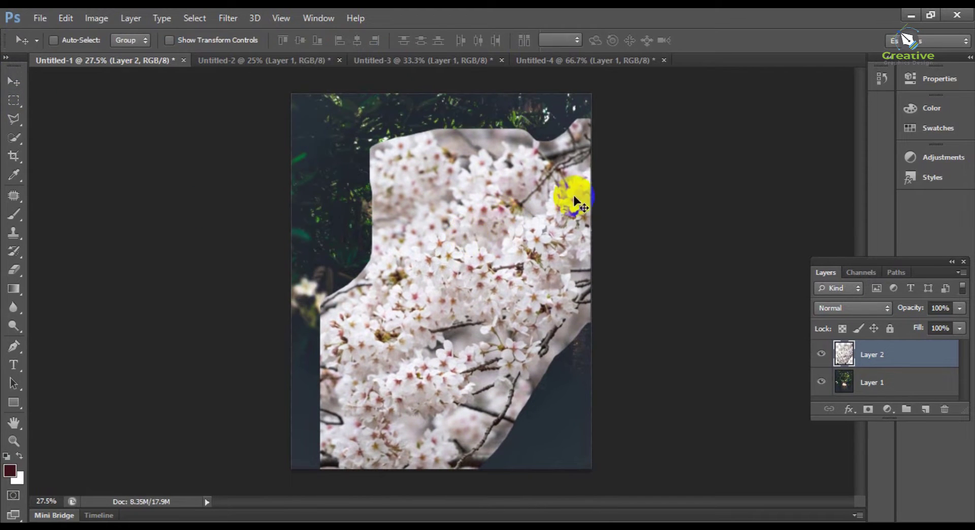
{"action": "key", "text": "ctrl+t"}
{"action": "left_click_drag", "start_coordinate": [592, 130], "coordinate": [525, 288]}
{"action": "left_click_drag", "start_coordinate": [471, 323], "coordinate": [373, 347]}
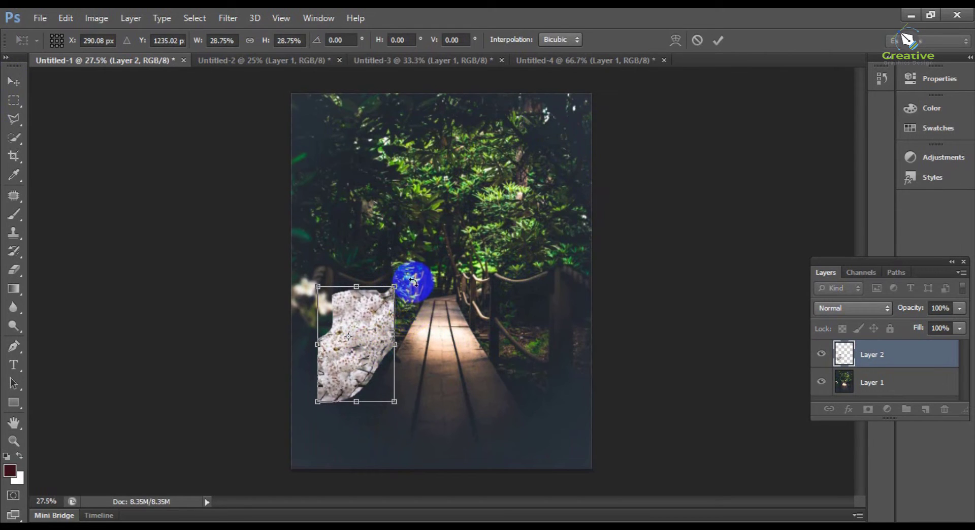
{"action": "left_click_drag", "start_coordinate": [412, 280], "coordinate": [319, 424]}
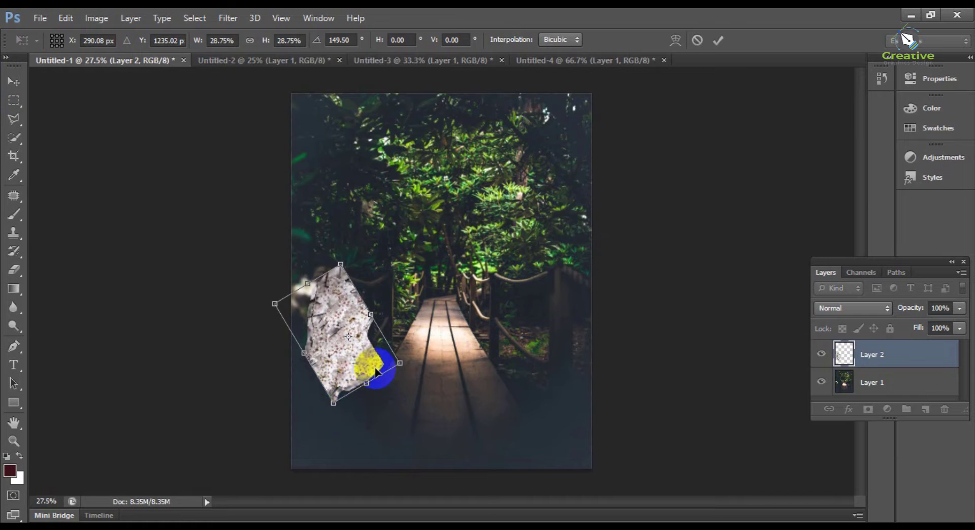
{"action": "left_click_drag", "start_coordinate": [411, 355], "coordinate": [347, 447]}
{"action": "left_click_drag", "start_coordinate": [364, 396], "coordinate": [480, 297]}
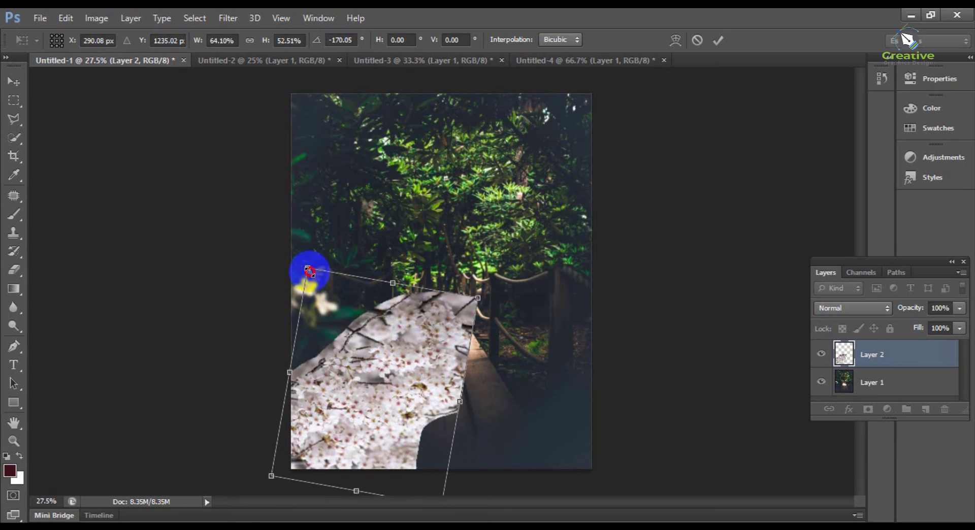
{"action": "left_click_drag", "start_coordinate": [308, 269], "coordinate": [266, 206]}
{"action": "left_click_drag", "start_coordinate": [491, 235], "coordinate": [444, 207]}
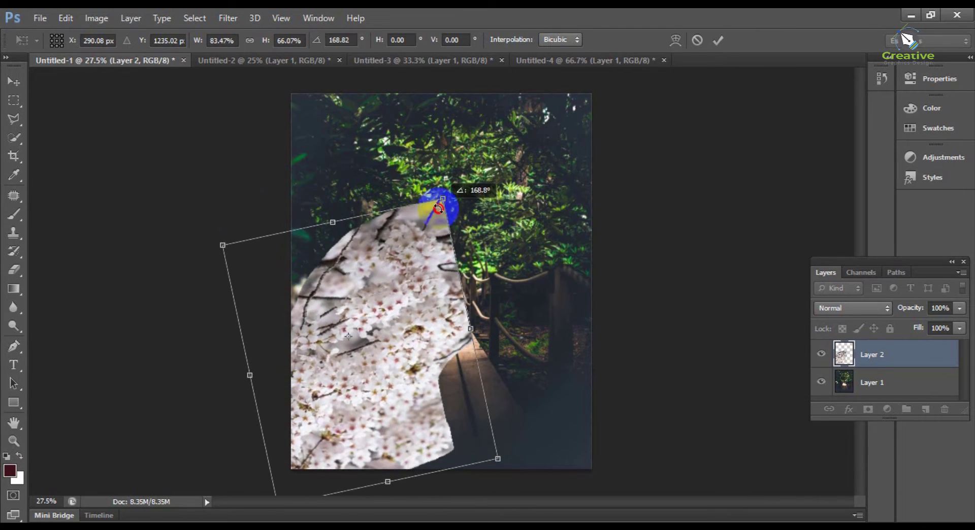
{"action": "left_click_drag", "start_coordinate": [403, 331], "coordinate": [364, 338]}
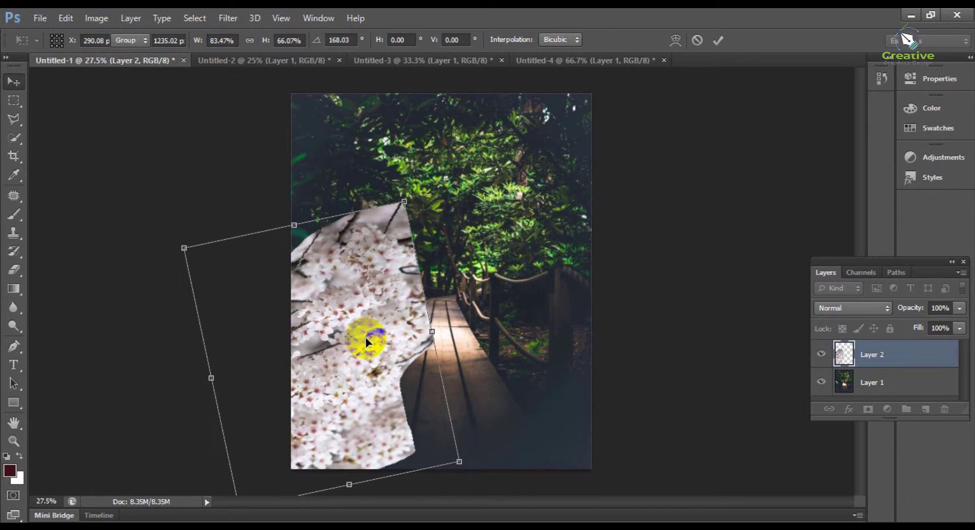
{"action": "key", "text": "Return"}
- Erase the upper and right edges of the blossom layer with a greatly enlarged soft round eraser to blend them into the photo
{"action": "left_click", "coordinate": [5, 270]}
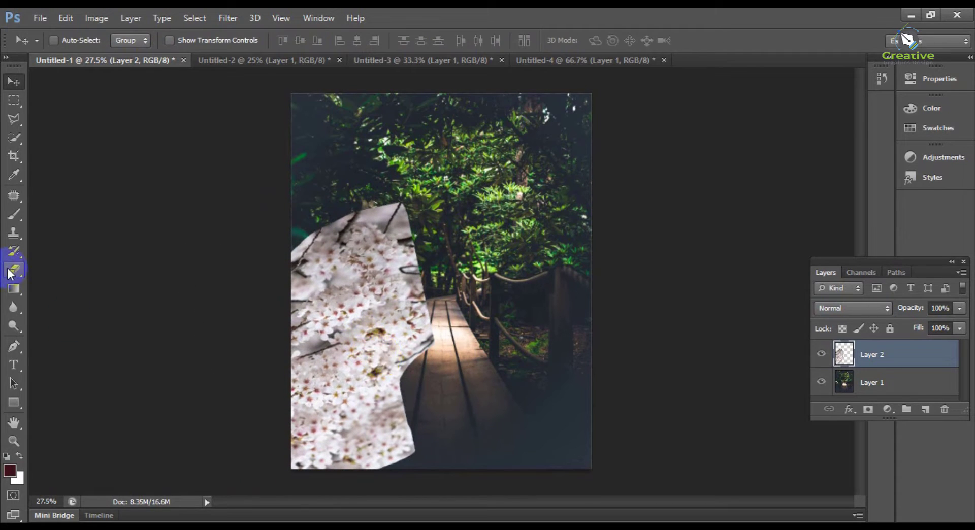
{"action": "left_click", "coordinate": [73, 40]}
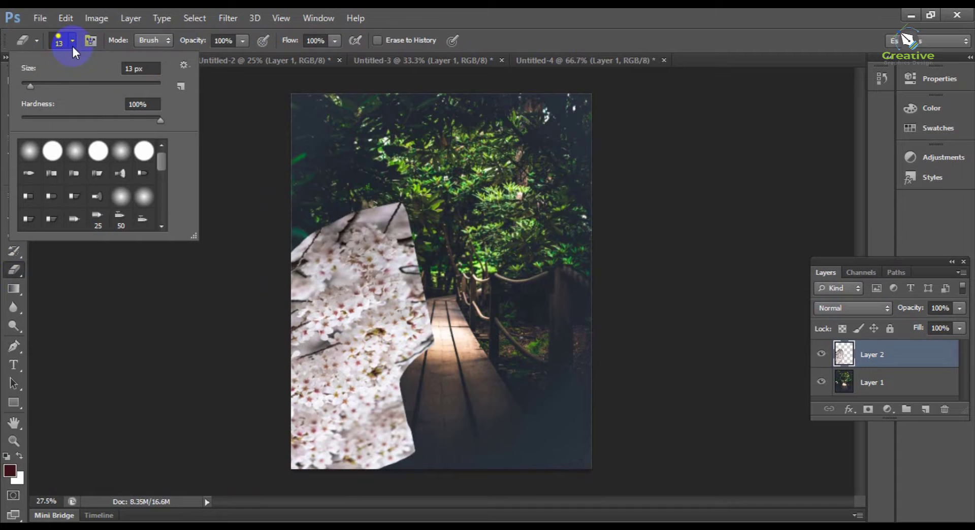
{"action": "left_click", "coordinate": [76, 151]}
{"action": "left_click", "coordinate": [355, 181]}
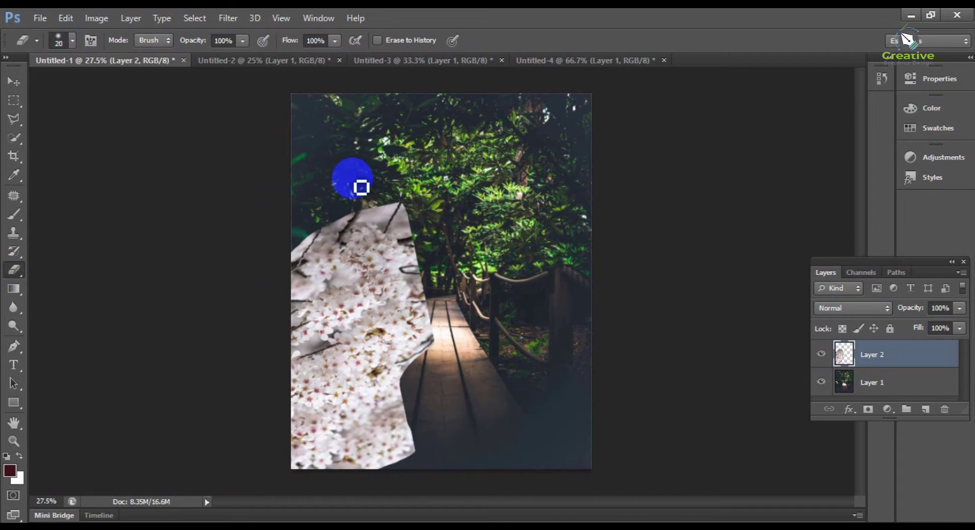
{"action": "key", "text": "bracketright"}
{"action": "key", "text": "bracketright"}
{"action": "key", "text": "bracketright"}
{"action": "key", "text": "bracketright"}
{"action": "key", "text": "bracketright"}
{"action": "key", "text": "bracketright"}
{"action": "key", "text": "bracketright"}
{"action": "key", "text": "bracketright"}
{"action": "key", "text": "bracketright"}
{"action": "key", "text": "bracketright"}
{"action": "key", "text": "bracketright"}
{"action": "key", "text": "bracketright"}
{"action": "key", "text": "bracketright"}
{"action": "key", "text": "bracketright"}
{"action": "key", "text": "bracketright"}
{"action": "mouse_move", "coordinate": [337, 211]}
{"action": "left_mouse_down"}
{"action": "mouse_move", "coordinate": [348, 187]}
{"action": "mouse_move", "coordinate": [408, 181]}
{"action": "mouse_move", "coordinate": [248, 204]}
{"action": "mouse_move", "coordinate": [442, 166]}
{"action": "mouse_move", "coordinate": [414, 221]}
{"action": "mouse_move", "coordinate": [381, 399]}
{"action": "mouse_move", "coordinate": [348, 475]}
{"action": "mouse_move", "coordinate": [394, 407]}
{"action": "mouse_move", "coordinate": [431, 290]}
{"action": "left_mouse_up"}
- Lower the blossom layer slightly, then rotate it about 16.6° clockwise and enlarge it to follow the bridge's left edge
{"action": "left_click", "coordinate": [10, 84]}
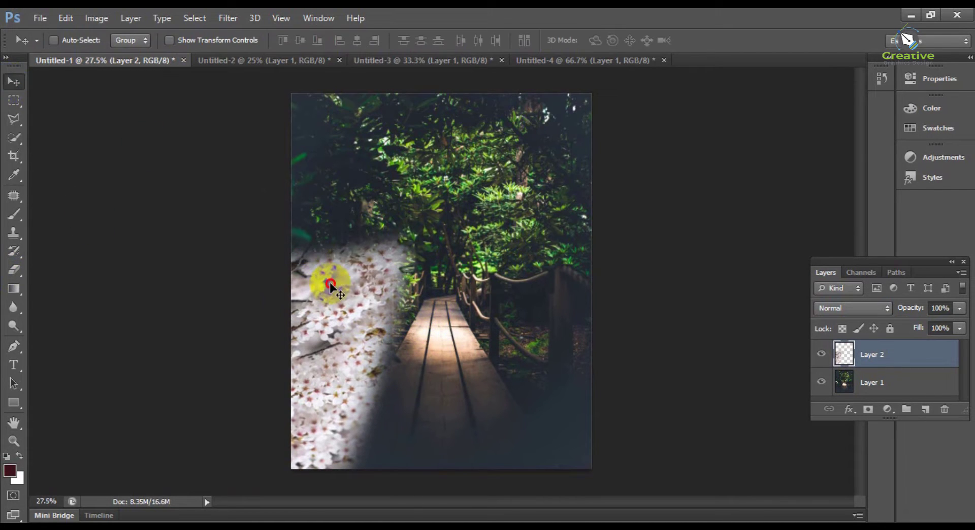
{"action": "left_click_drag", "start_coordinate": [330, 283], "coordinate": [329, 298]}
{"action": "key", "text": "ctrl+r"}
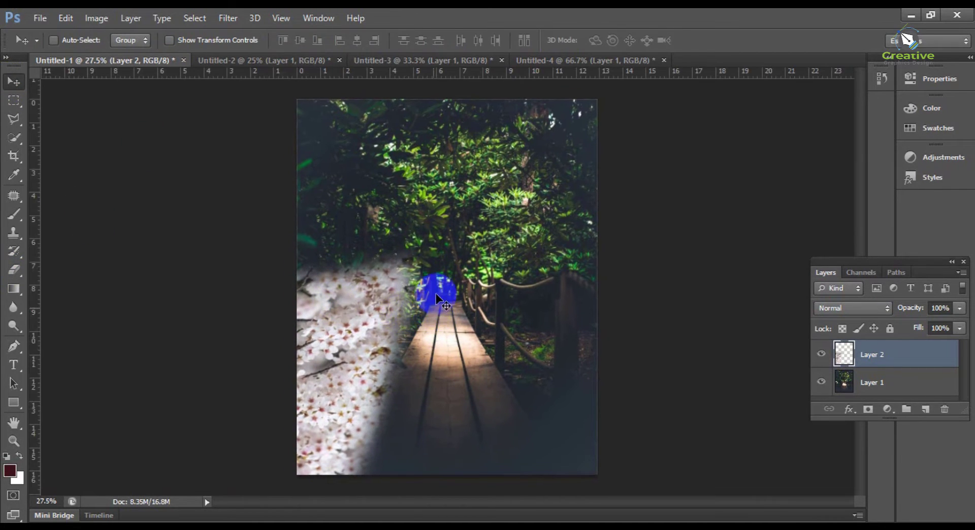
{"action": "key", "text": "ctrl+t"}
{"action": "left_click_drag", "start_coordinate": [449, 215], "coordinate": [468, 275]}
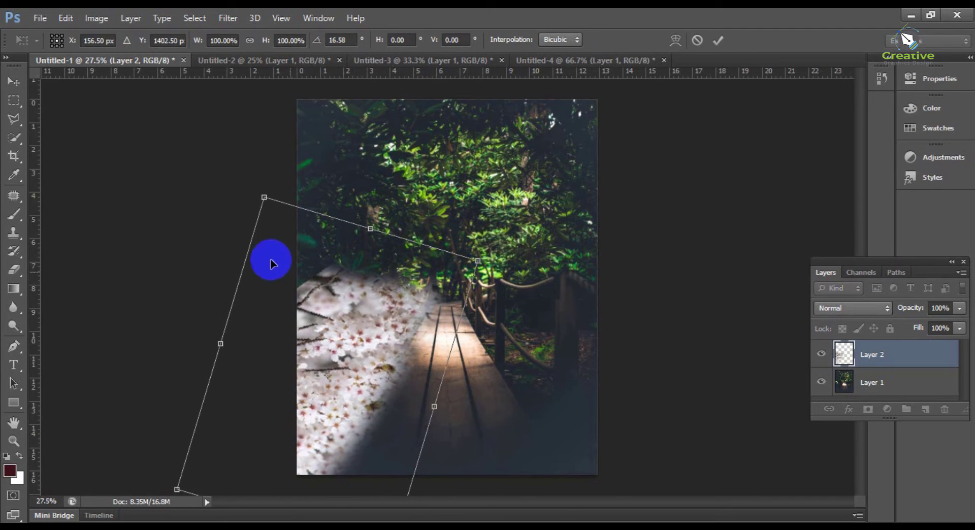
{"action": "left_click_drag", "start_coordinate": [264, 198], "coordinate": [203, 165]}
{"action": "left_click_drag", "start_coordinate": [363, 299], "coordinate": [364, 305]}
{"action": "key", "text": "Return"}
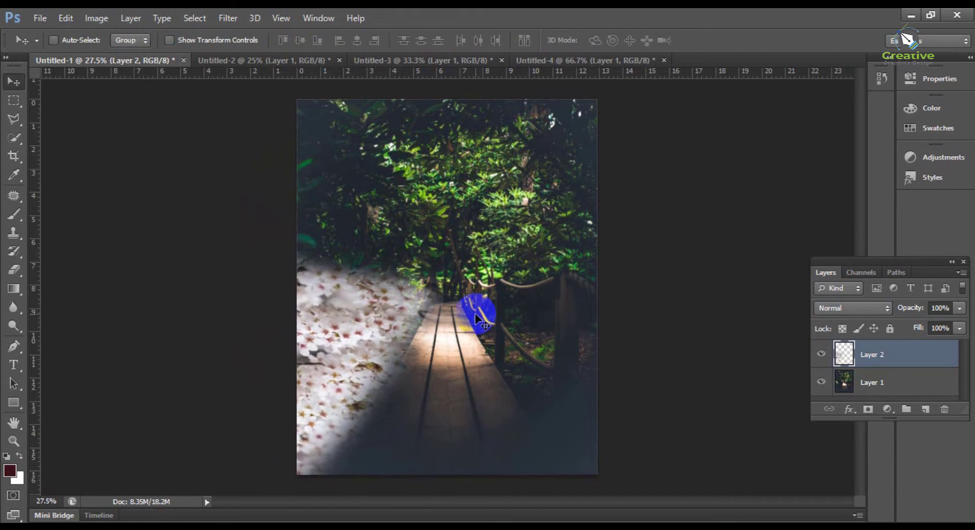
{"action": "left_click", "coordinate": [388, 339]}
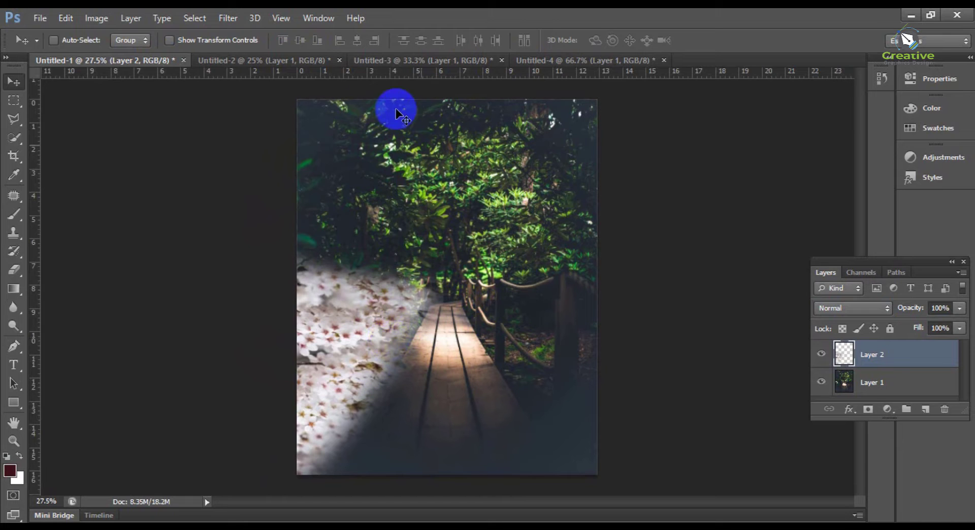
- In Untitled-3, draw a closed straight-edged Pen path around the pink flowering trees, from the photo's upper left corner to the foliage base
{"action": "left_click", "coordinate": [370, 59]}
{"action": "left_click", "coordinate": [457, 273]}
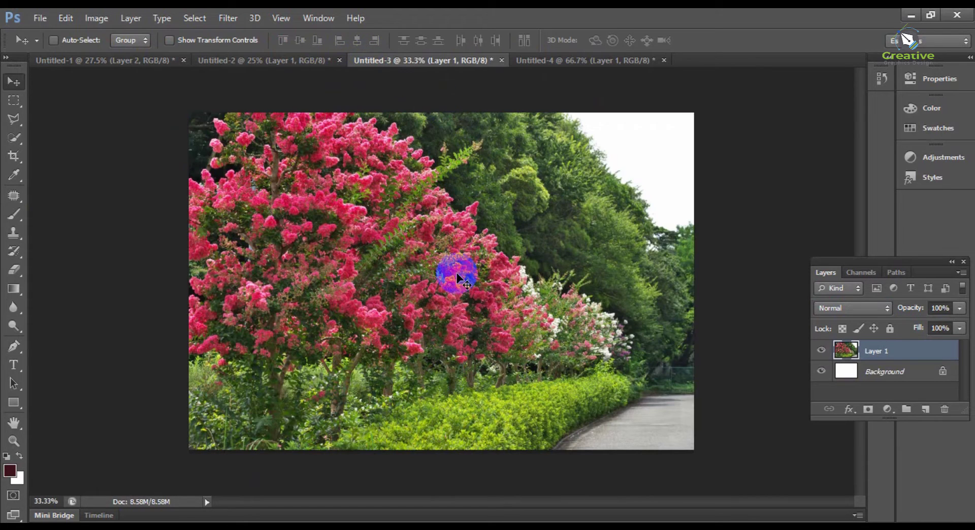
{"action": "left_click", "coordinate": [13, 101]}
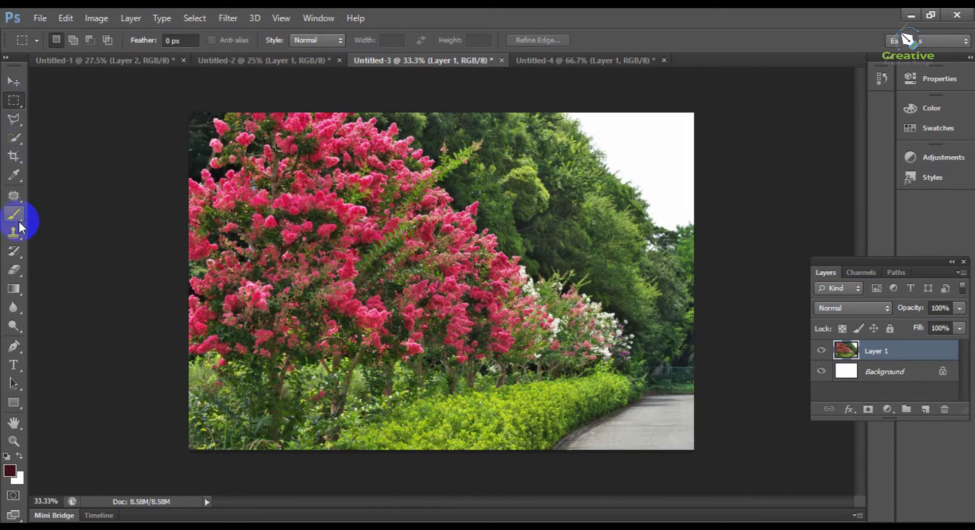
{"action": "left_click", "coordinate": [14, 346]}
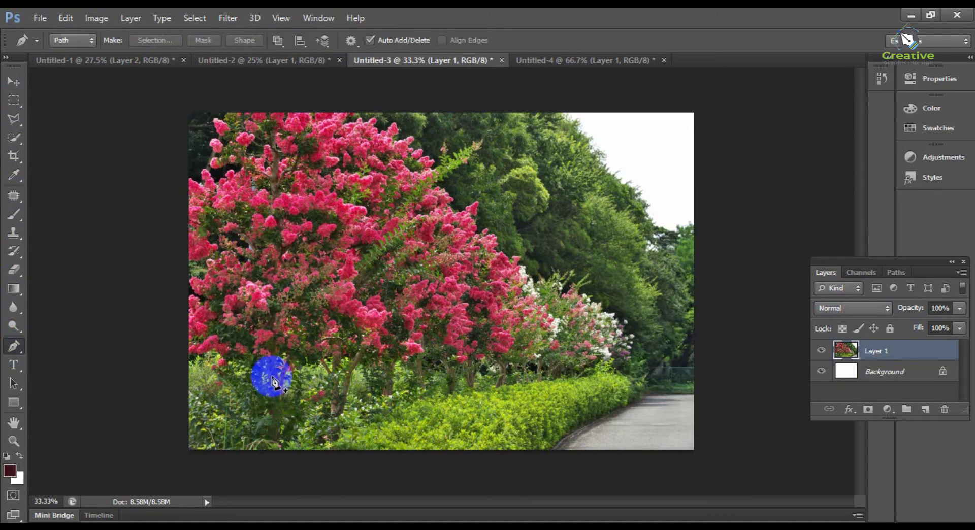
{"action": "left_click", "coordinate": [187, 353]}
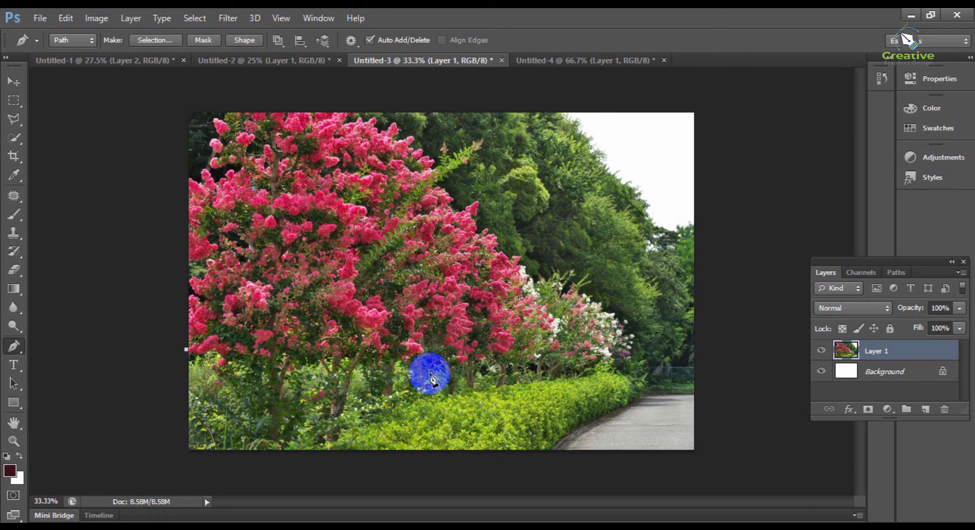
{"action": "left_click", "coordinate": [502, 361]}
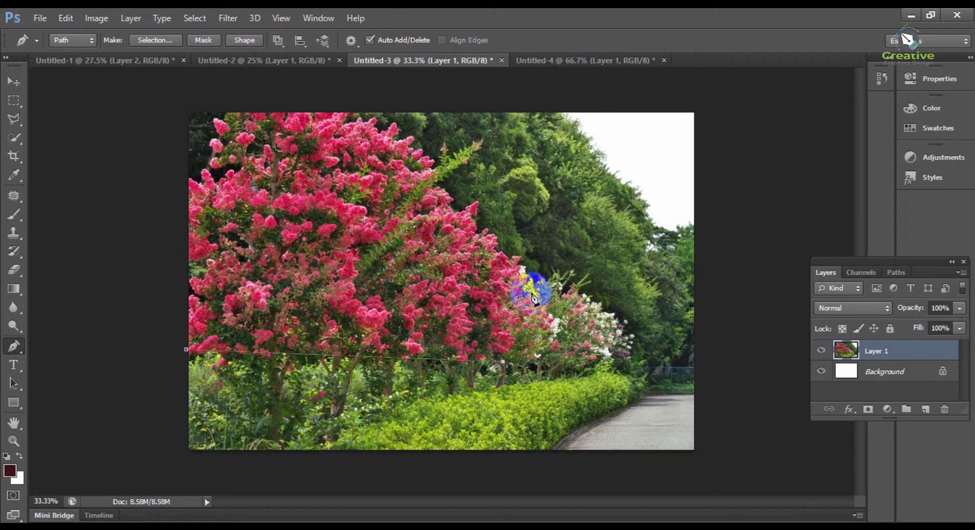
{"action": "left_click", "coordinate": [307, 114]}
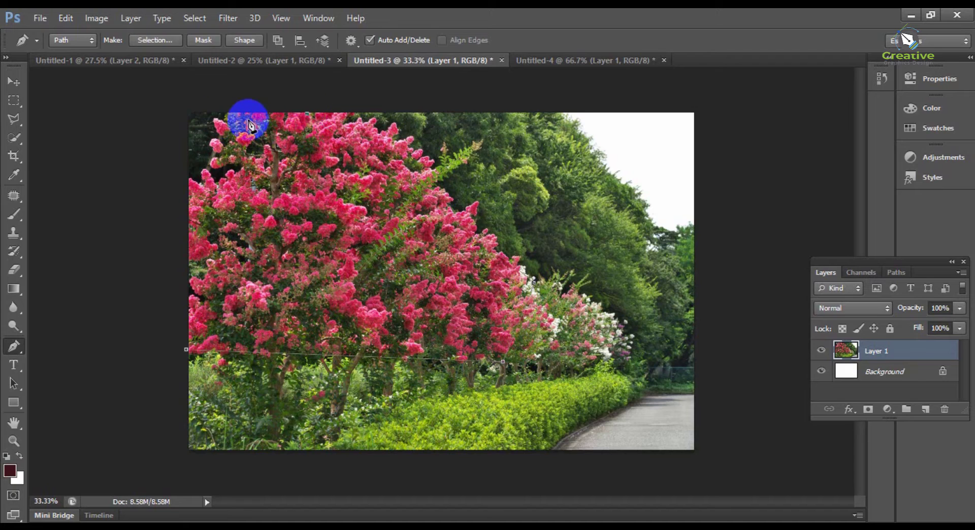
{"action": "left_click", "coordinate": [192, 113]}
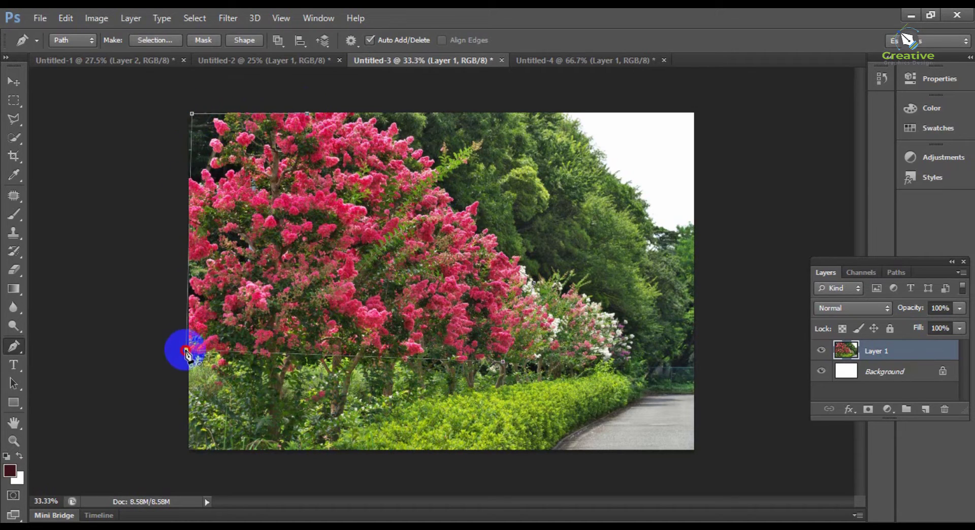
- Load the work path as a selection and cut the enclosed pink flowers out of Layer 1
{"action": "left_click", "coordinate": [897, 272]}
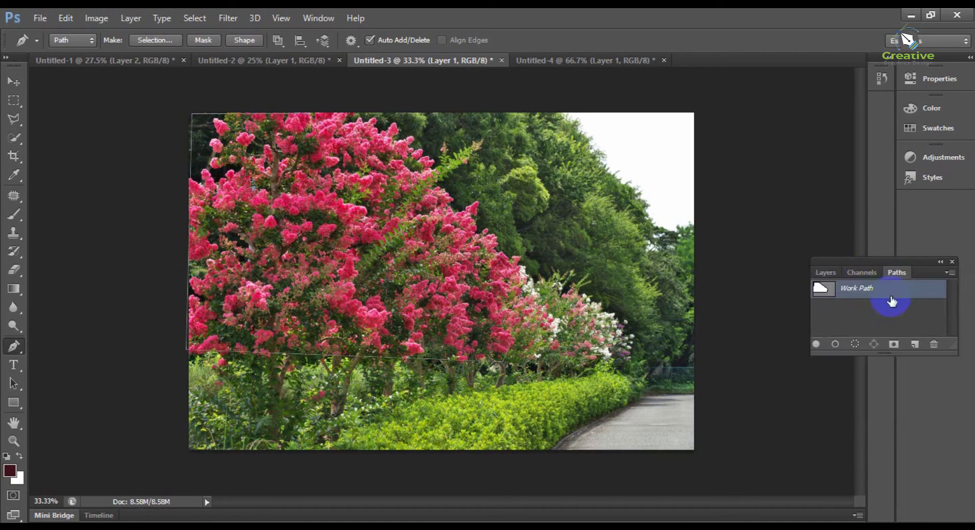
{"action": "left_click", "coordinate": [824, 290], "text": "ctrl"}
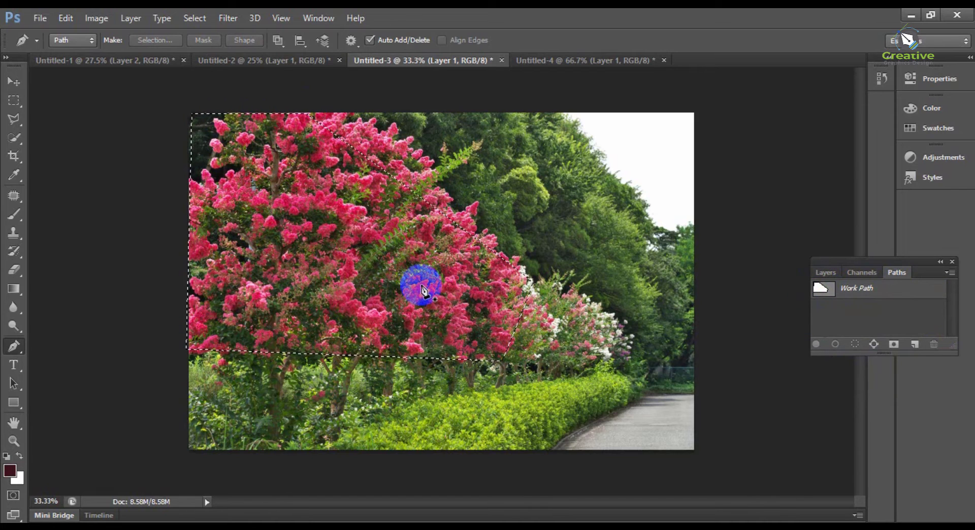
{"action": "key", "text": "Delete"}
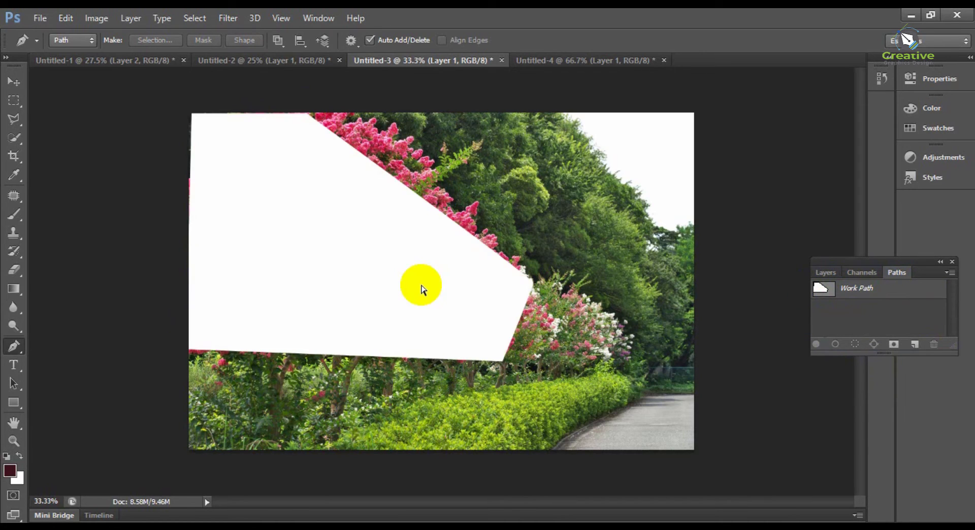
- Undo the last cut in Untitled-3, cut the selected pink flowers again and paste them into Untitled-1
{"action": "key", "text": "ctrl+z"}
{"action": "left_click", "coordinate": [66, 17]}
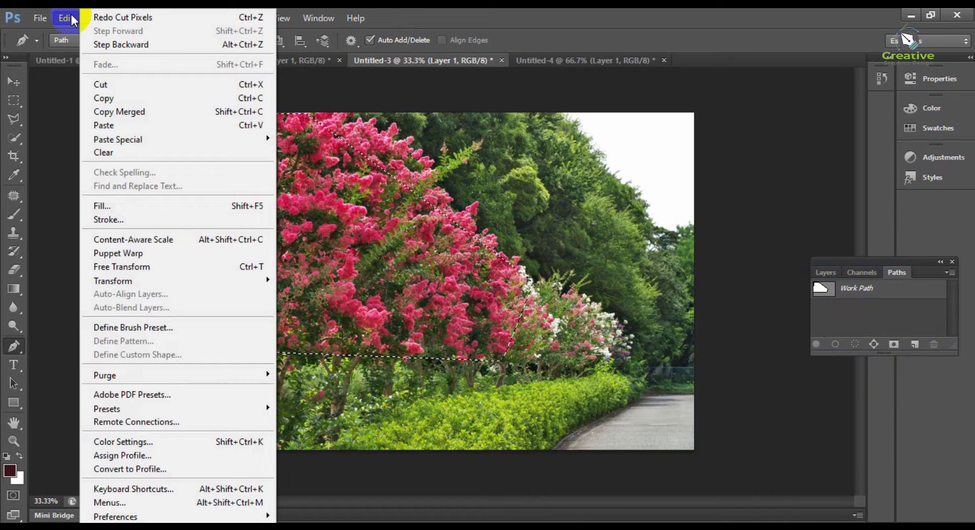
{"action": "left_click", "coordinate": [105, 89]}
{"action": "left_click", "coordinate": [134, 60]}
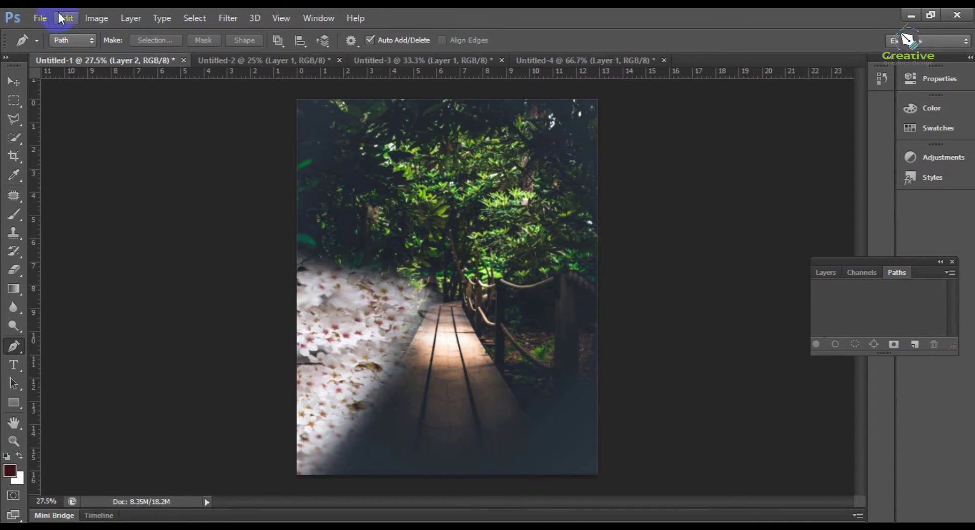
{"action": "left_click", "coordinate": [66, 18]}
{"action": "left_click", "coordinate": [118, 126]}
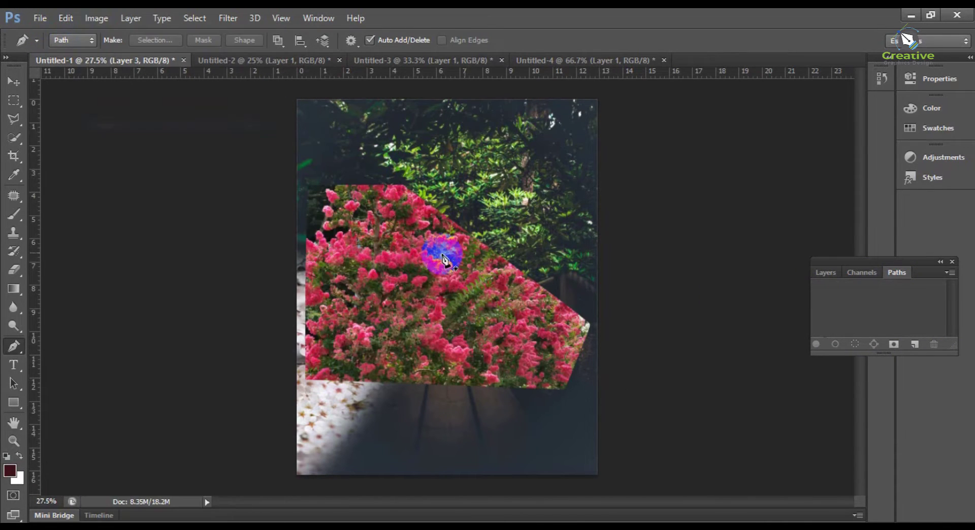
- Flip the pasted flowers on Layer 3 horizontally and move them down over the bridge's right side
{"action": "left_click", "coordinate": [14, 81]}
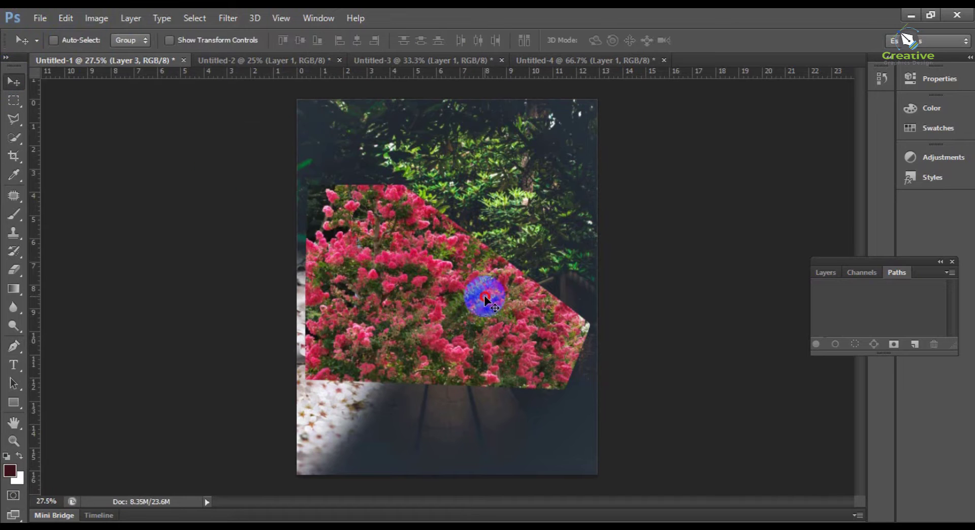
{"action": "left_click_drag", "start_coordinate": [484, 294], "coordinate": [524, 329]}
{"action": "right_click", "coordinate": [514, 324]}
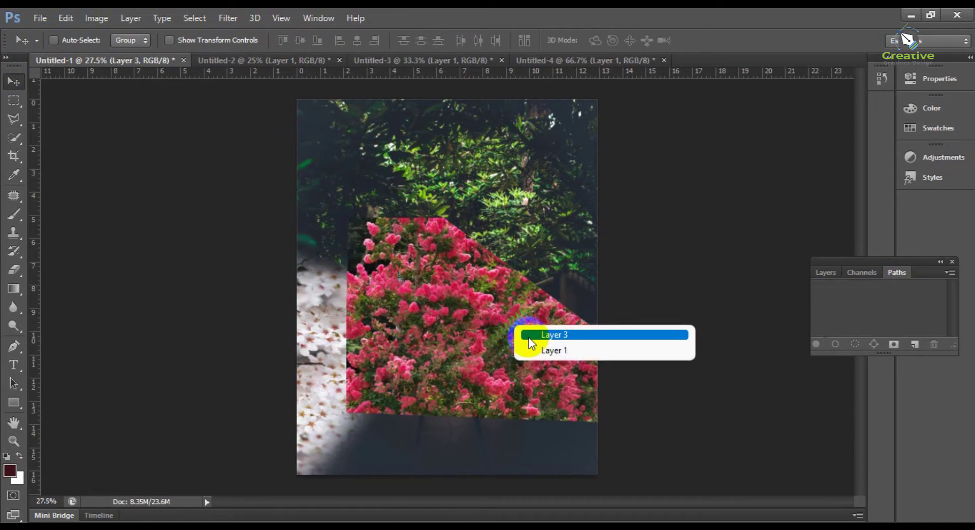
{"action": "left_click", "coordinate": [529, 337]}
{"action": "left_click_drag", "start_coordinate": [411, 302], "coordinate": [399, 243]}
{"action": "right_click", "coordinate": [421, 242]}
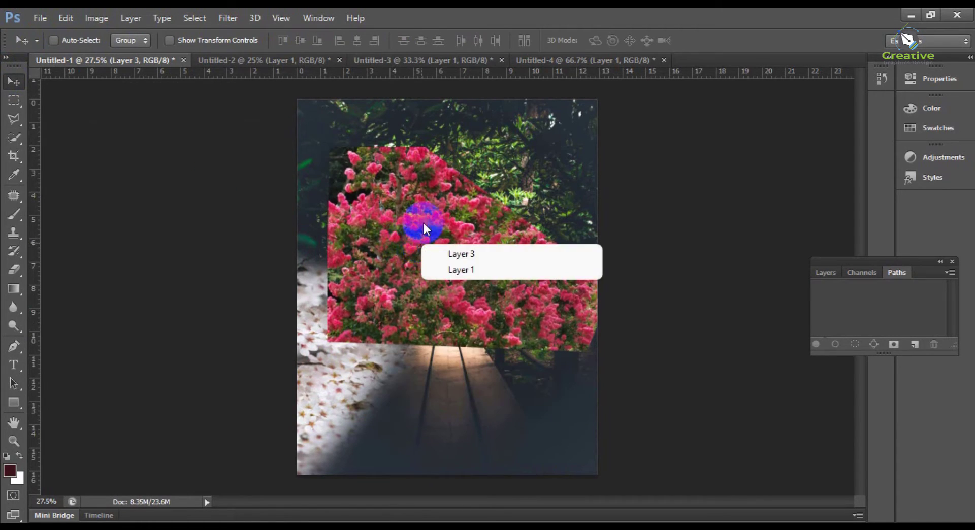
{"action": "left_click", "coordinate": [422, 220]}
{"action": "key", "text": "ctrl+t"}
{"action": "right_click", "coordinate": [468, 211]}
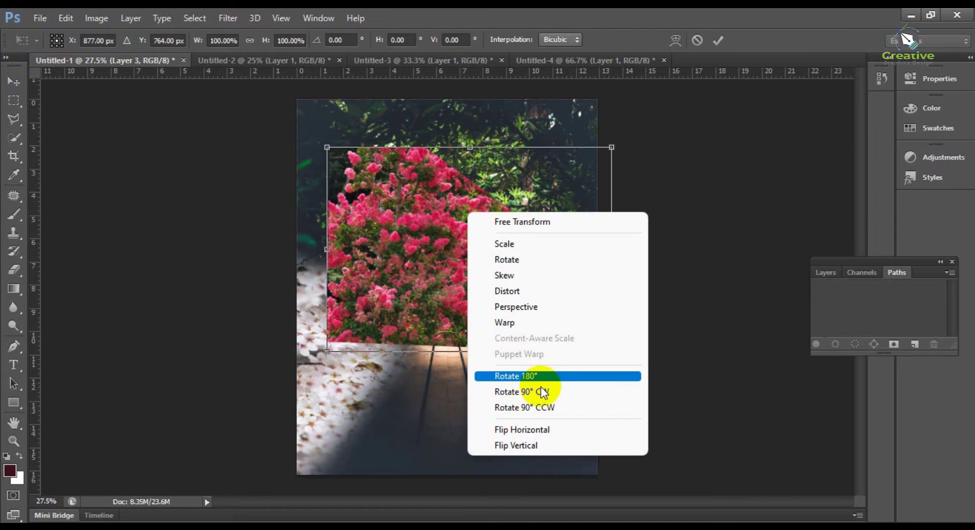
{"action": "left_click", "coordinate": [549, 434]}
{"action": "left_click_drag", "start_coordinate": [489, 320], "coordinate": [478, 430]}
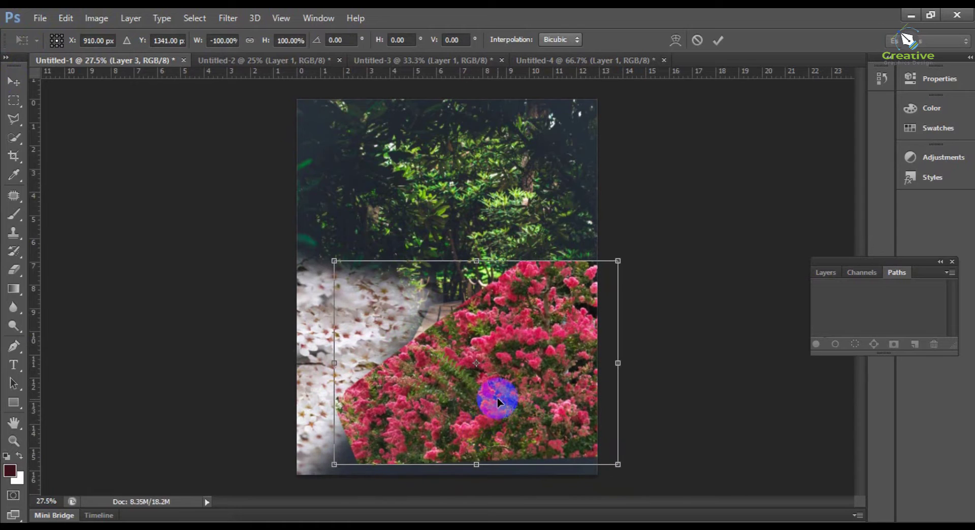
- Scale the pink flowers to about 64% width and 94% height, flip them vertically and place them beside the bridge
{"action": "left_click_drag", "start_coordinate": [333, 261], "coordinate": [435, 274]}
{"action": "right_click", "coordinate": [476, 414]}
{"action": "left_click", "coordinate": [513, 402]}
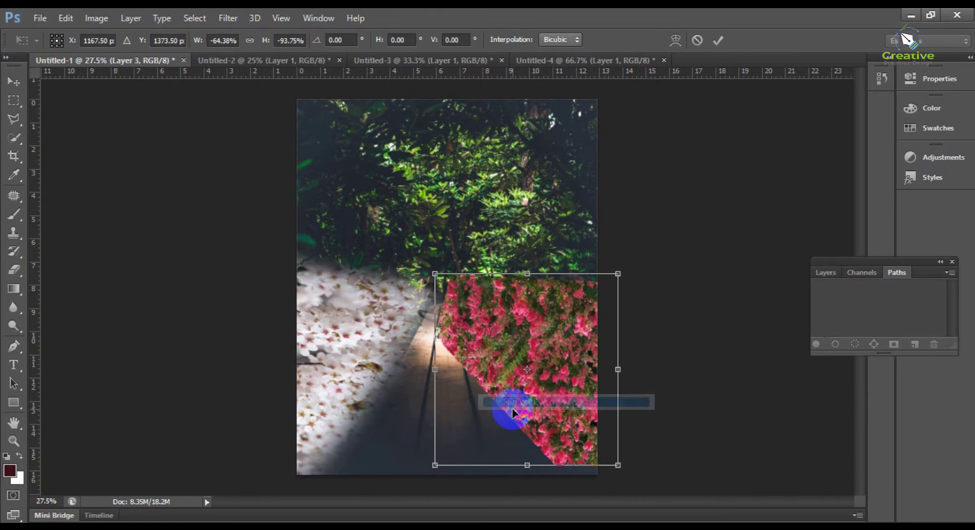
{"action": "left_click_drag", "start_coordinate": [502, 368], "coordinate": [522, 357]}
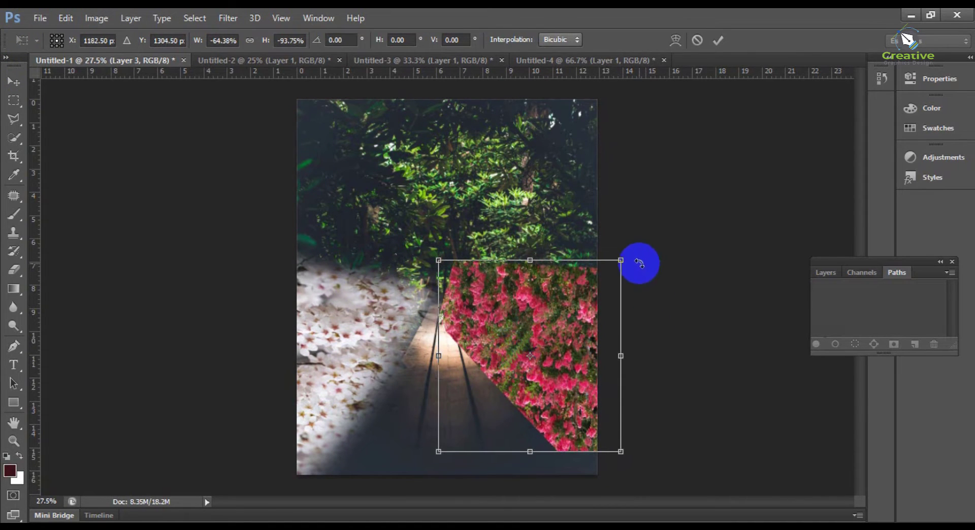
- Flip the pink flowers horizontally and rotate them to about 12.5°
{"action": "left_click_drag", "start_coordinate": [638, 263], "coordinate": [446, 253]}
{"action": "right_click", "coordinate": [578, 317]}
{"action": "left_click", "coordinate": [590, 287]}
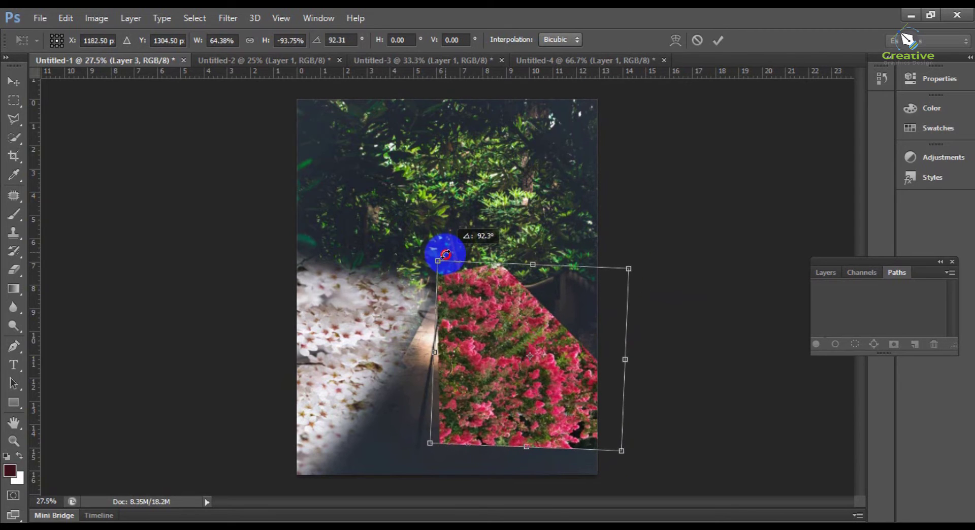
{"action": "left_click_drag", "start_coordinate": [643, 273], "coordinate": [462, 219]}
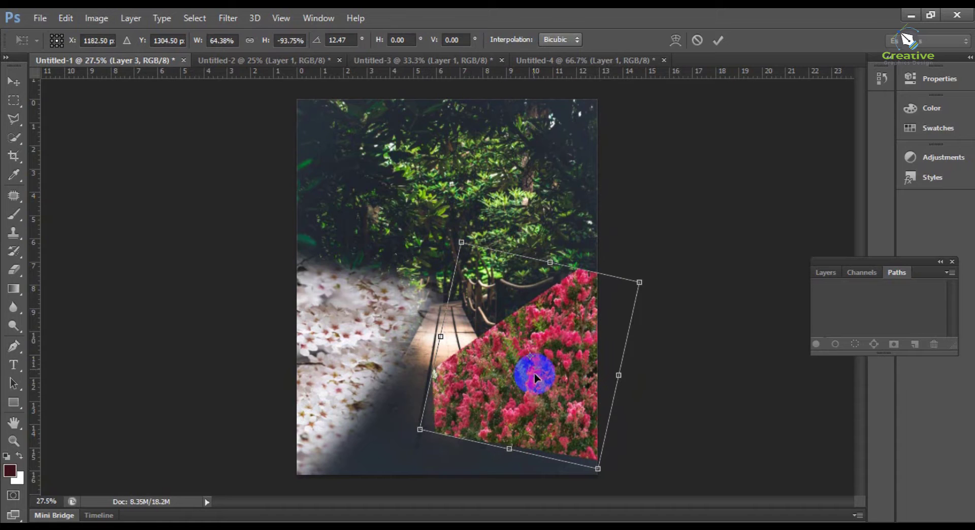
- Warp the pink flowers so their upper left edge stretches up along the bridge's right railing
{"action": "right_click", "coordinate": [538, 401]}
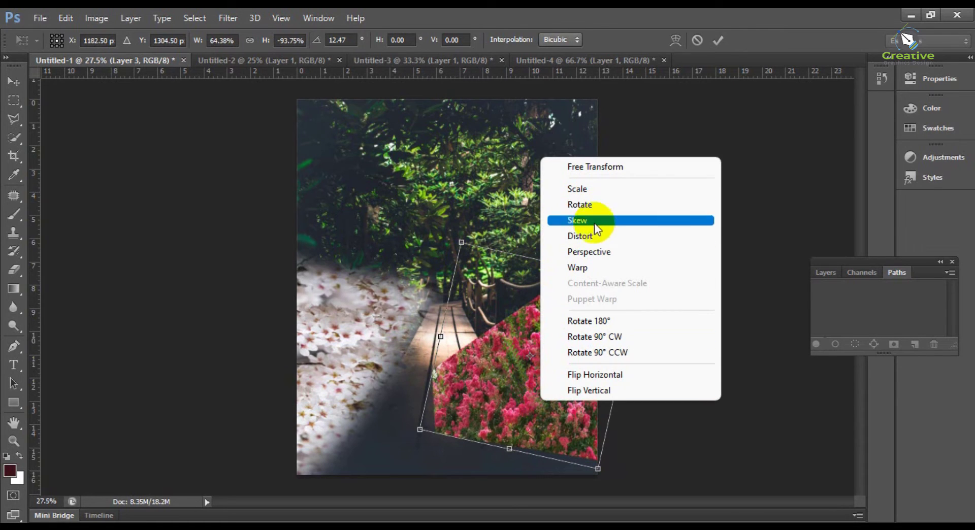
{"action": "left_click", "coordinate": [577, 267]}
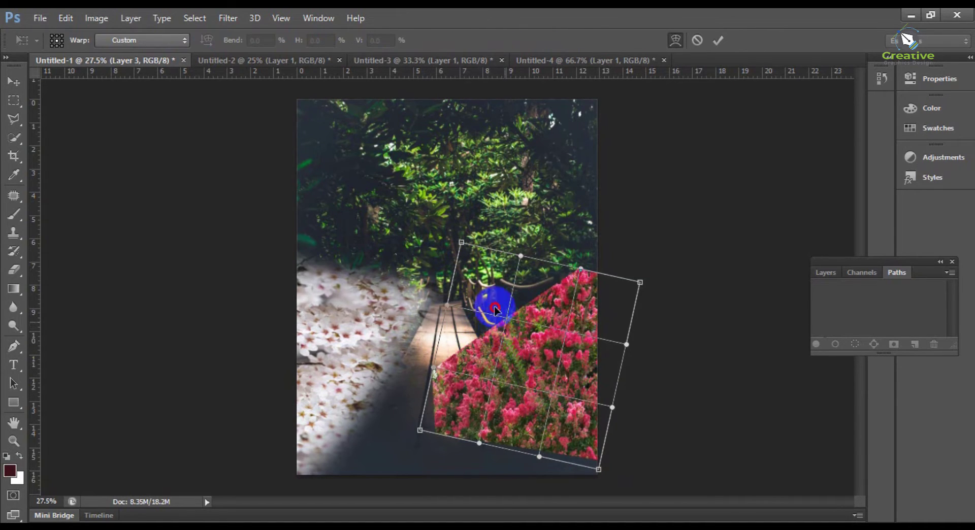
{"action": "left_click_drag", "start_coordinate": [495, 309], "coordinate": [603, 293]}
{"action": "left_click_drag", "start_coordinate": [432, 367], "coordinate": [464, 280]}
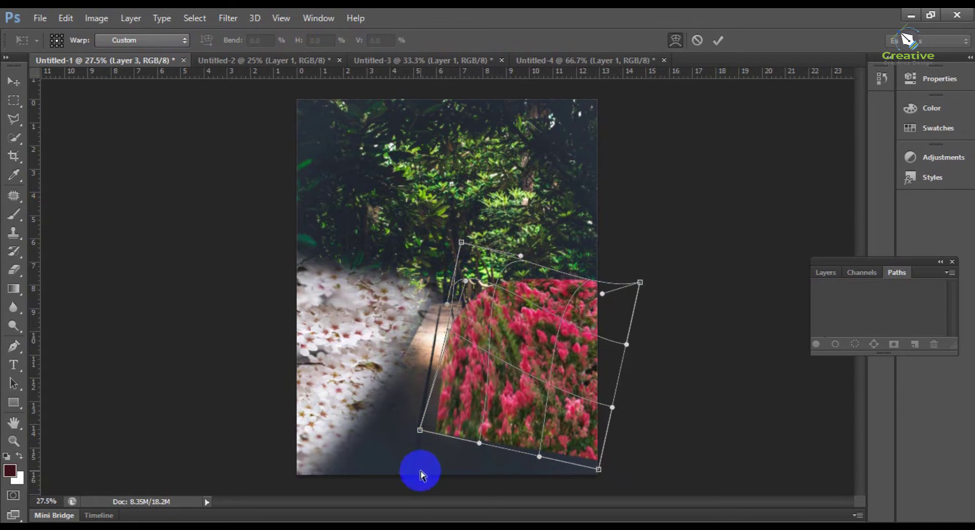
{"action": "left_click_drag", "start_coordinate": [419, 430], "coordinate": [466, 381]}
{"action": "left_click_drag", "start_coordinate": [532, 293], "coordinate": [532, 293]}
{"action": "key", "text": "ctrl+z"}
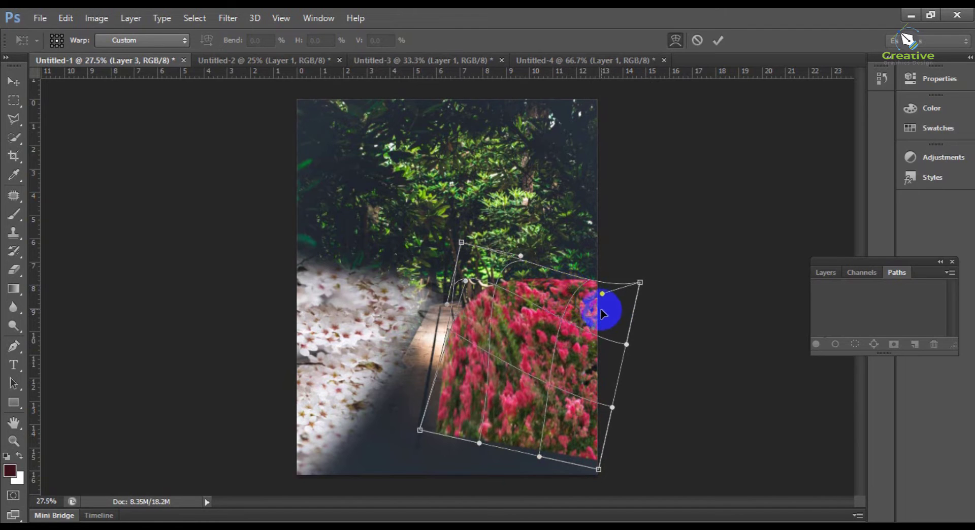
- Apply the warp and erase the flowers' left, upper and lower edges with the size 400 soft eraser to uncover the bridge and railing
{"action": "double_click", "coordinate": [553, 371]}
{"action": "mouse_move", "coordinate": [552, 373]}
{"action": "left_mouse_down"}
{"action": "mouse_move", "coordinate": [547, 388]}
{"action": "mouse_move", "coordinate": [558, 377]}
{"action": "left_mouse_up"}
{"action": "left_click", "coordinate": [14, 269]}
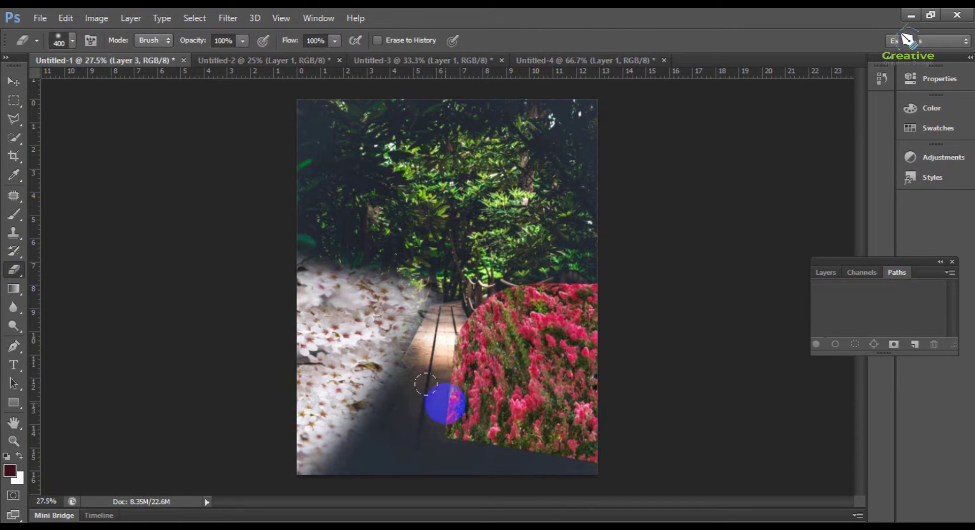
{"action": "mouse_move", "coordinate": [452, 416]}
{"action": "left_mouse_down"}
{"action": "mouse_move", "coordinate": [450, 313]}
{"action": "mouse_move", "coordinate": [474, 457]}
{"action": "mouse_move", "coordinate": [457, 283]}
{"action": "mouse_move", "coordinate": [513, 464]}
{"action": "mouse_move", "coordinate": [471, 313]}
{"action": "mouse_move", "coordinate": [520, 463]}
{"action": "mouse_move", "coordinate": [584, 496]}
{"action": "mouse_move", "coordinate": [517, 454]}
{"action": "mouse_move", "coordinate": [528, 466]}
{"action": "mouse_move", "coordinate": [555, 462]}
{"action": "mouse_move", "coordinate": [486, 238]}
{"action": "mouse_move", "coordinate": [602, 250]}
{"action": "mouse_move", "coordinate": [533, 249]}
{"action": "mouse_move", "coordinate": [465, 227]}
{"action": "left_mouse_up"}
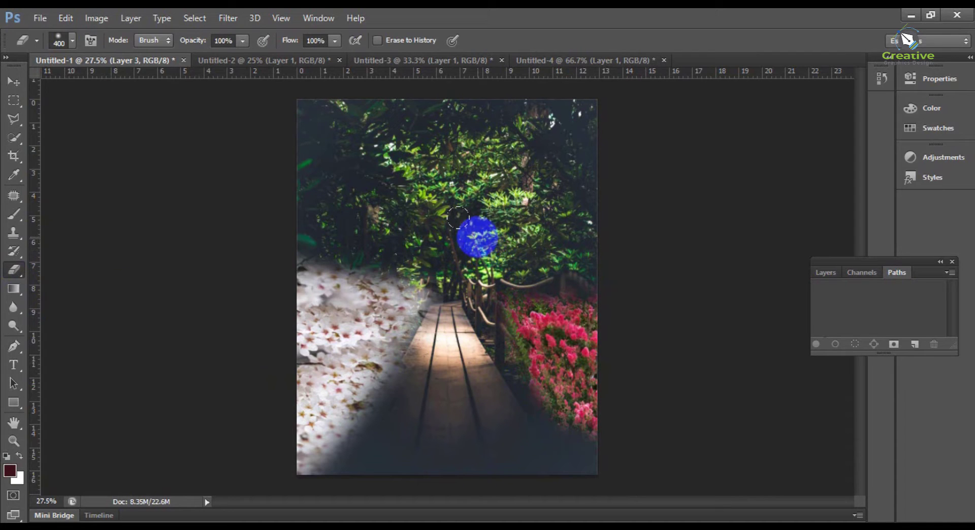
- Move the pink flowers up against the bridge's right edge and enlarge them to fill the photo's lower right area
{"action": "left_click", "coordinate": [25, 84]}
{"action": "left_click_drag", "start_coordinate": [558, 339], "coordinate": [534, 328]}
{"action": "key", "text": "ctrl+t"}
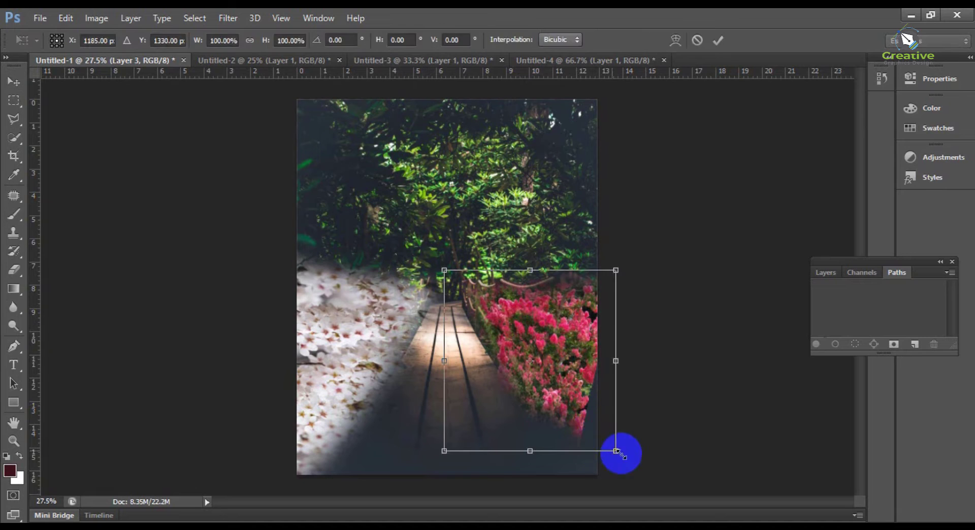
{"action": "left_click_drag", "start_coordinate": [624, 454], "coordinate": [635, 487]}
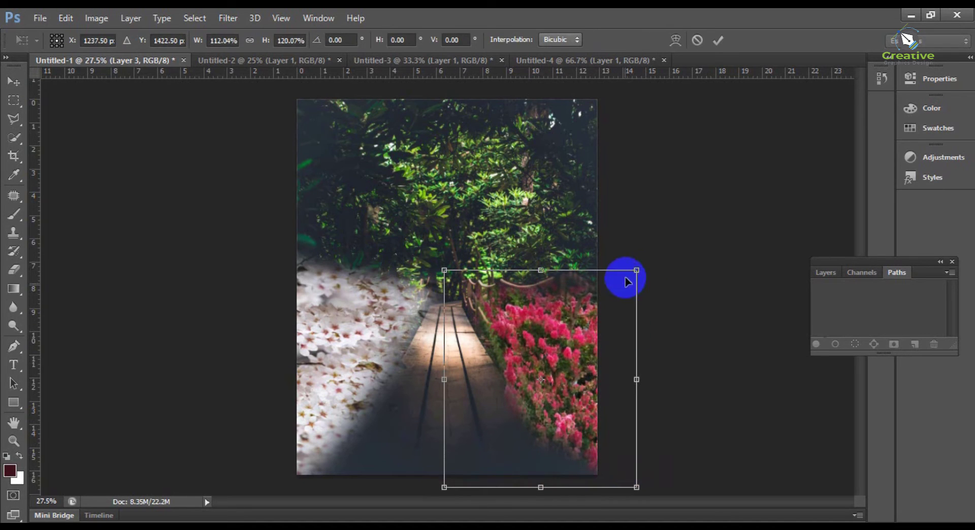
{"action": "left_click_drag", "start_coordinate": [637, 270], "coordinate": [612, 241]}
{"action": "left_click_drag", "start_coordinate": [564, 361], "coordinate": [571, 369]}
{"action": "key", "text": "Return"}
{"action": "left_click", "coordinate": [626, 403]}
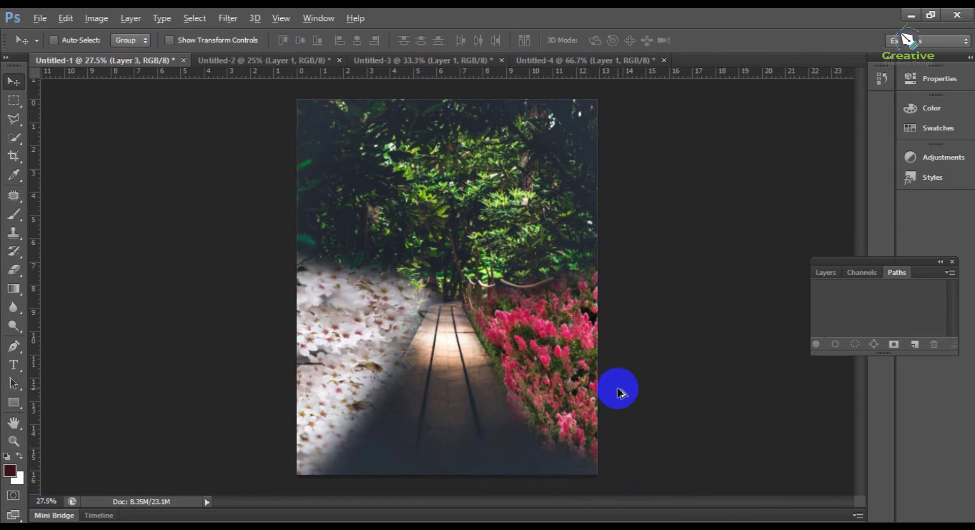
{"action": "scroll", "coordinate": [618, 393], "scroll_direction": "up", "scroll_amount": 1}
{"action": "scroll", "coordinate": [621, 381], "scroll_direction": "down", "scroll_amount": 1}
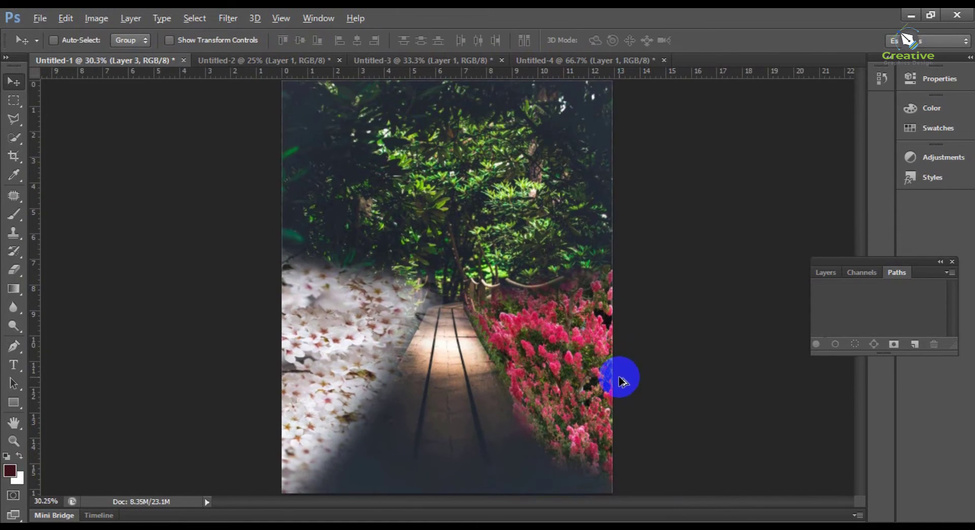
{"action": "key", "text": "alt"}
- In Untitled-4, delete the Background layer and select the black area around the light burst with the Magic Wand
{"action": "left_click", "coordinate": [547, 58]}
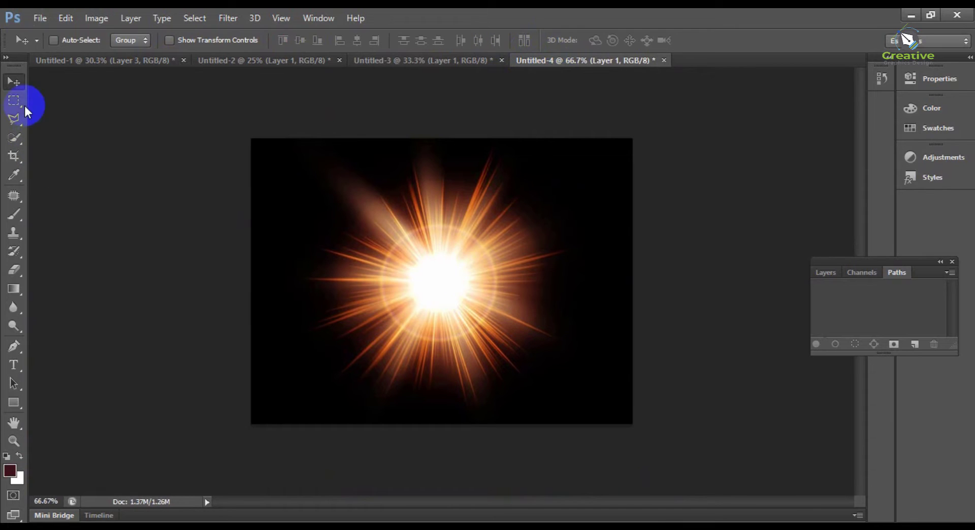
{"action": "left_click", "coordinate": [15, 141]}
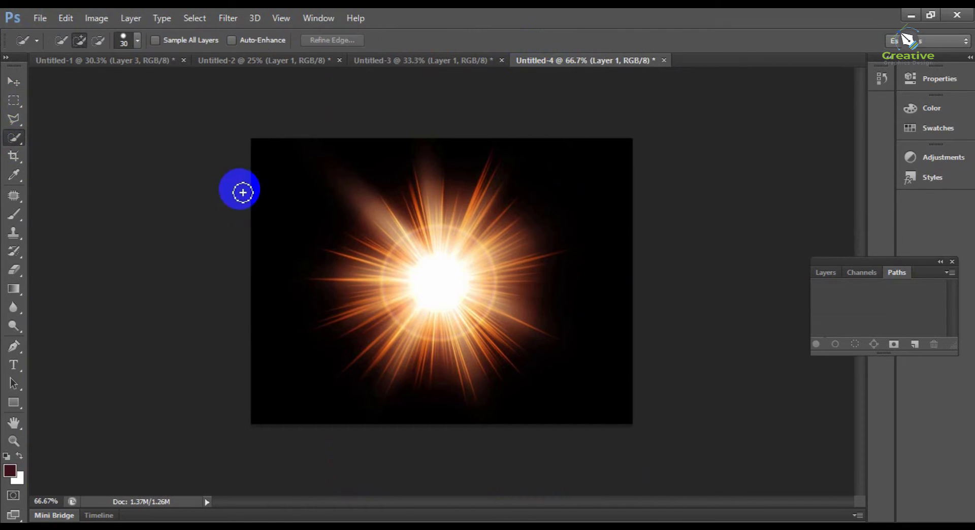
{"action": "right_click", "coordinate": [20, 140]}
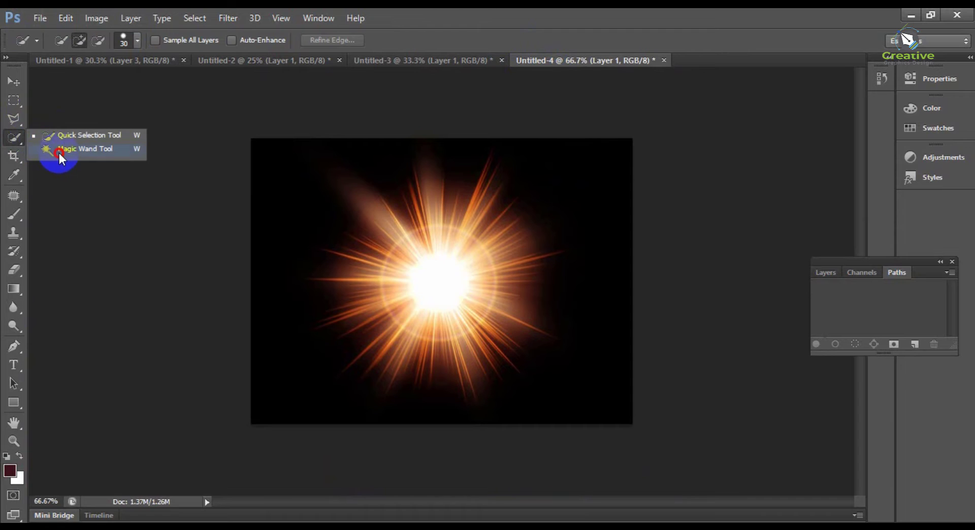
{"action": "left_click", "coordinate": [59, 150]}
{"action": "left_click", "coordinate": [824, 274]}
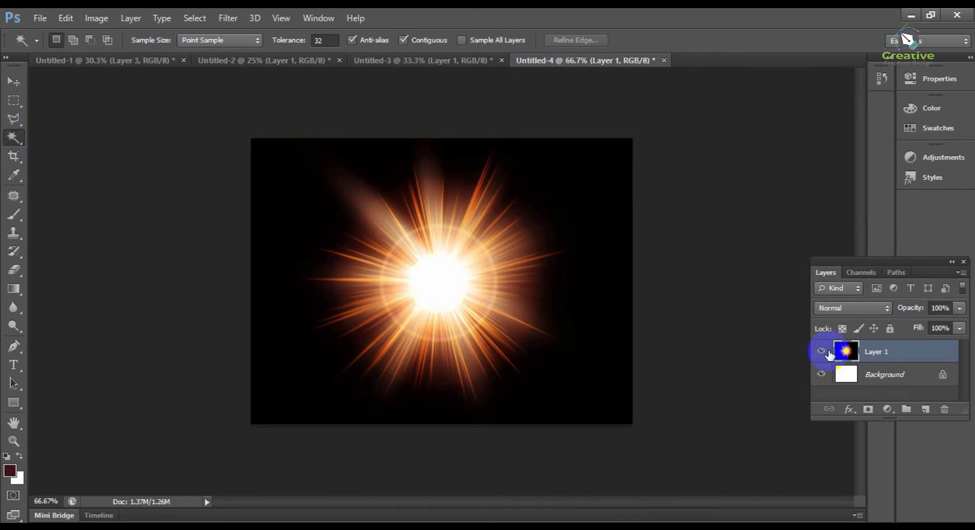
{"action": "left_click_drag", "start_coordinate": [888, 375], "coordinate": [945, 409]}
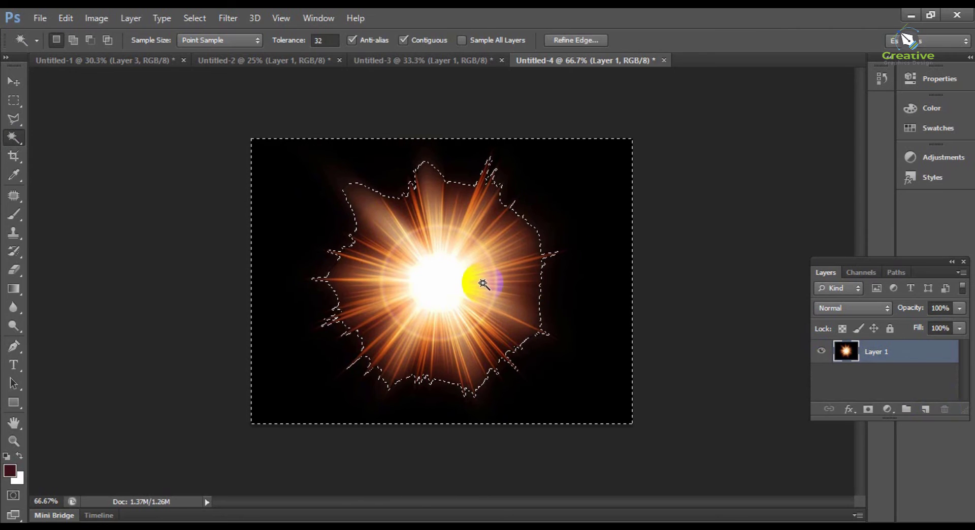
- Try to cut away the selected black area, deselect, and shift the isolated light burst slightly to the right
{"action": "left_click", "coordinate": [66, 18]}
{"action": "left_click", "coordinate": [113, 98]}
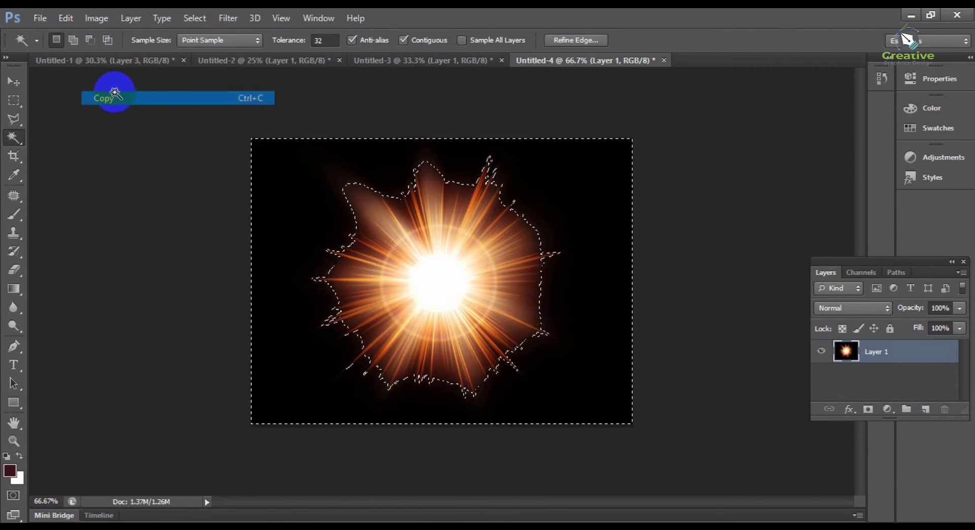
{"action": "left_click", "coordinate": [66, 18]}
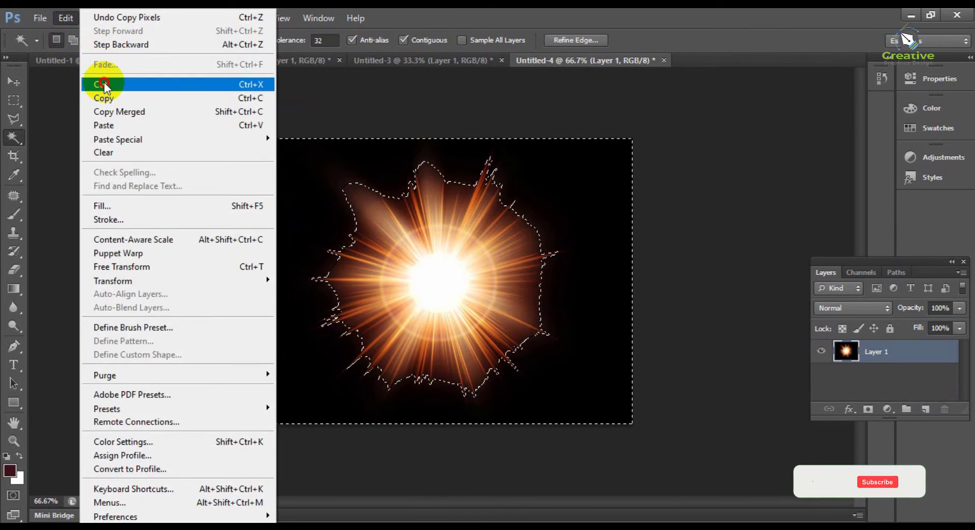
{"action": "left_click", "coordinate": [101, 84]}
{"action": "key", "text": "ctrl+d"}
{"action": "left_click", "coordinate": [13, 86]}
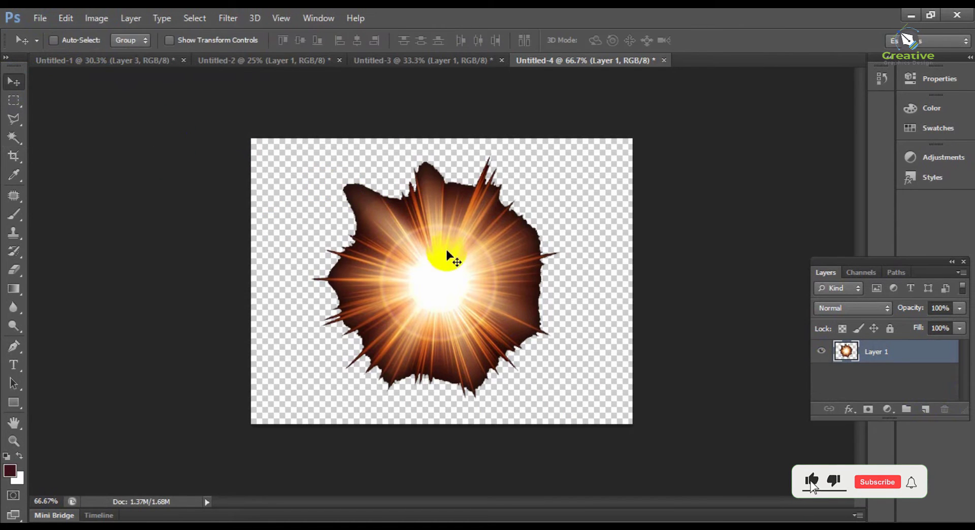
{"action": "left_click_drag", "start_coordinate": [435, 276], "coordinate": [463, 274]}
- Undo the light burst's move, the deselection and the cut of the black area
{"action": "key", "text": "ctrl+alt+z"}
{"action": "key", "text": "ctrl+alt+z"}
{"action": "key", "text": "ctrl+alt+z"}
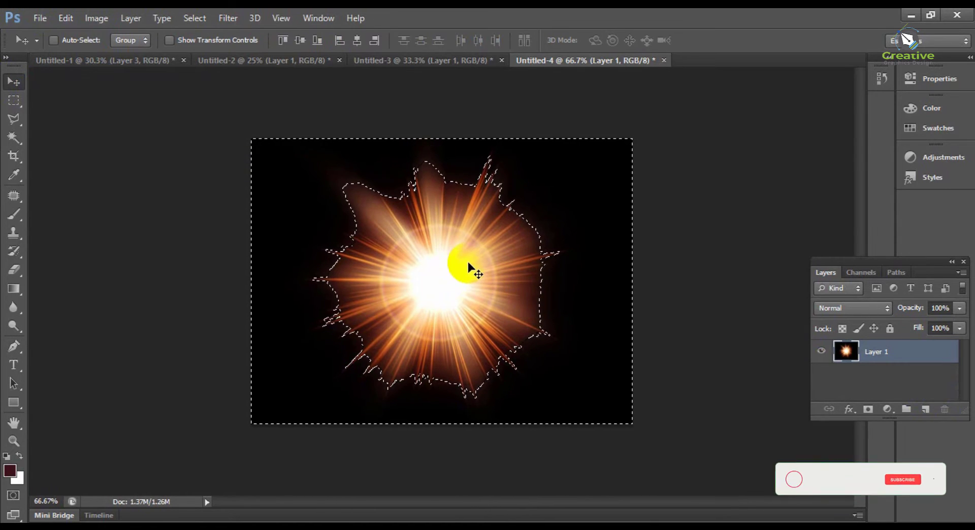
{"action": "right_click", "coordinate": [473, 264]}
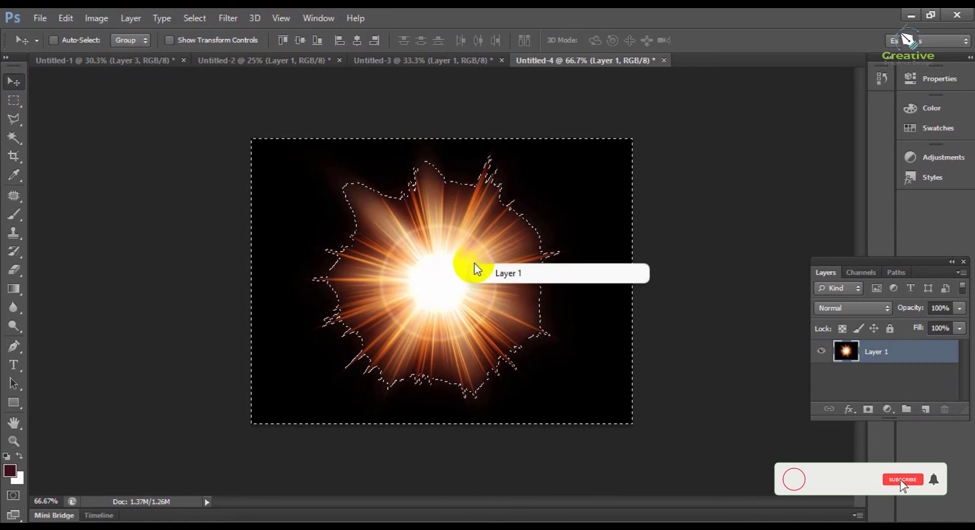
{"action": "left_click", "coordinate": [521, 273]}
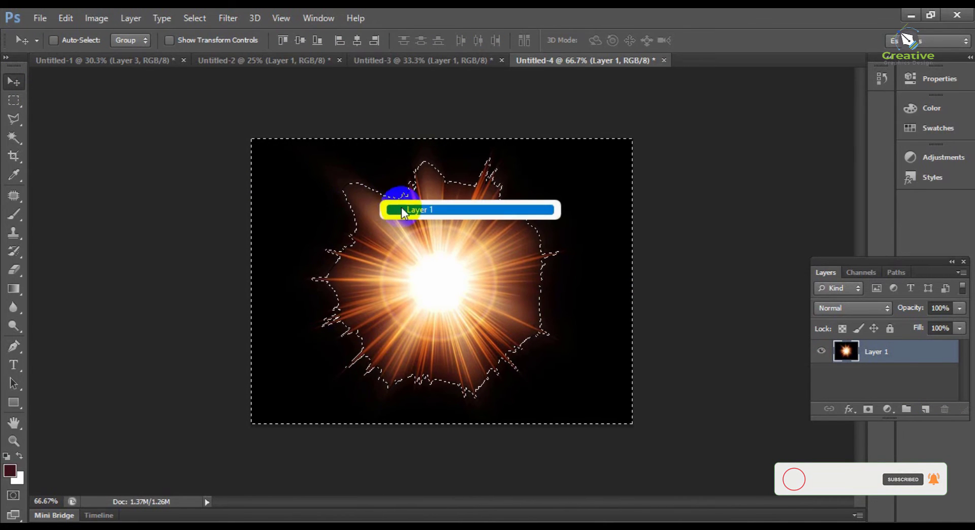
{"action": "left_click", "coordinate": [96, 18]}
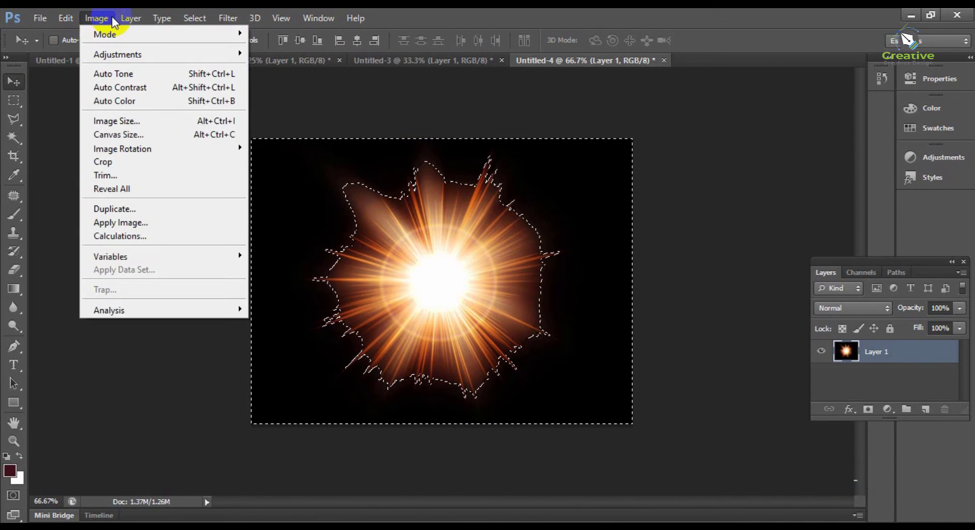
{"action": "left_click", "coordinate": [388, 246]}
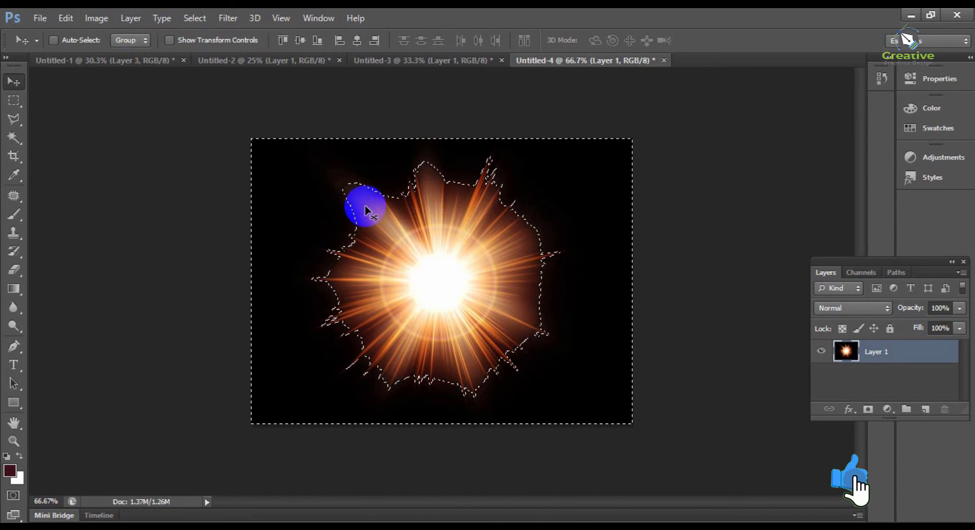
- Cut away the selected black area around the light burst and bring the isolated burst into the upper left of the Untitled-1 photo
{"action": "left_click_drag", "start_coordinate": [453, 268], "coordinate": [410, 257]}
{"action": "left_click", "coordinate": [897, 277]}
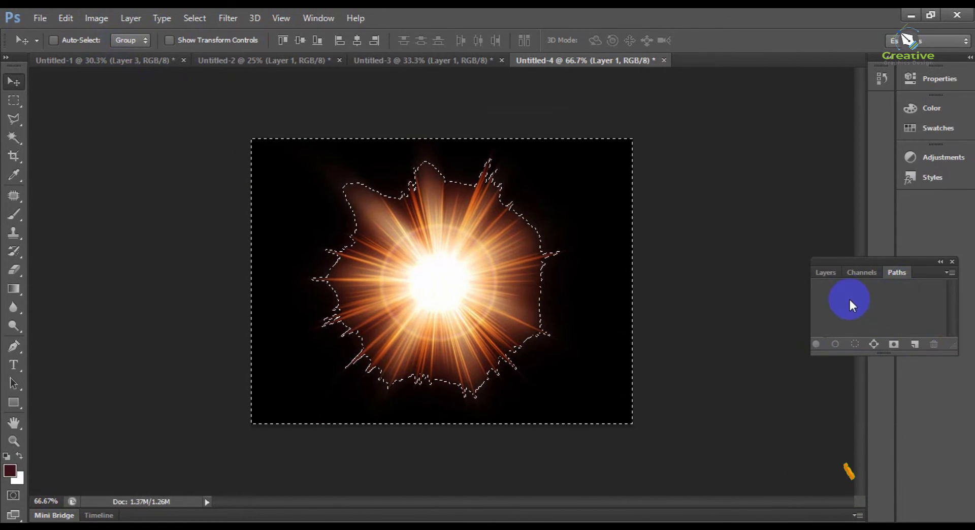
{"action": "left_click", "coordinate": [824, 273]}
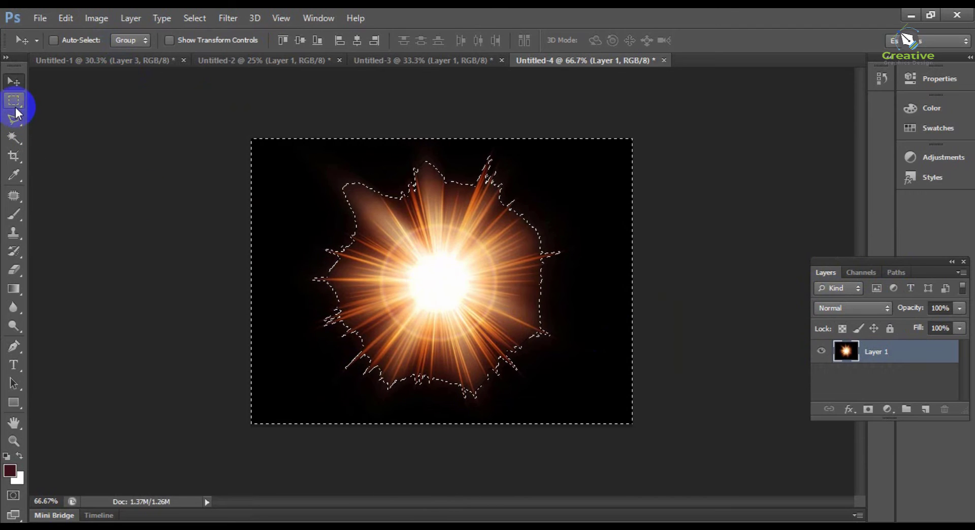
{"action": "left_click", "coordinate": [63, 17]}
{"action": "left_click", "coordinate": [102, 83]}
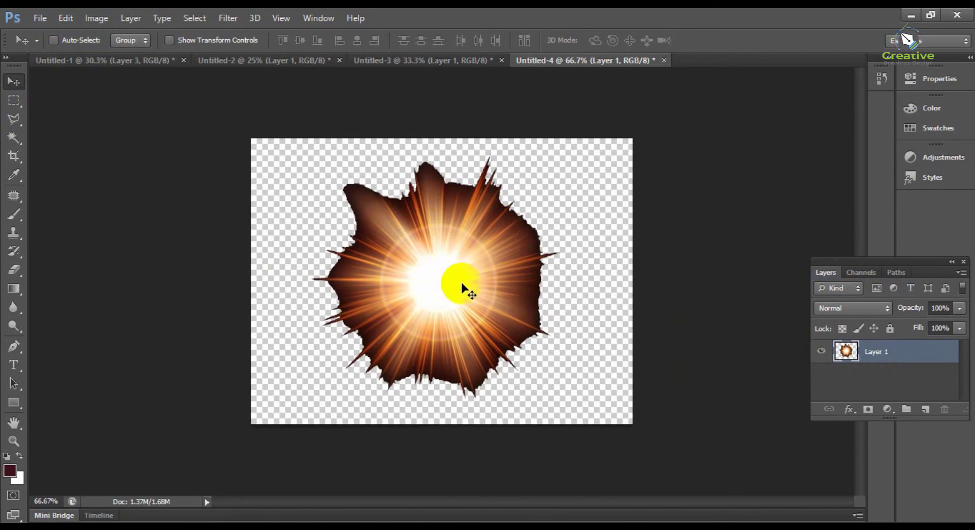
{"action": "left_click_drag", "start_coordinate": [464, 289], "coordinate": [365, 141]}
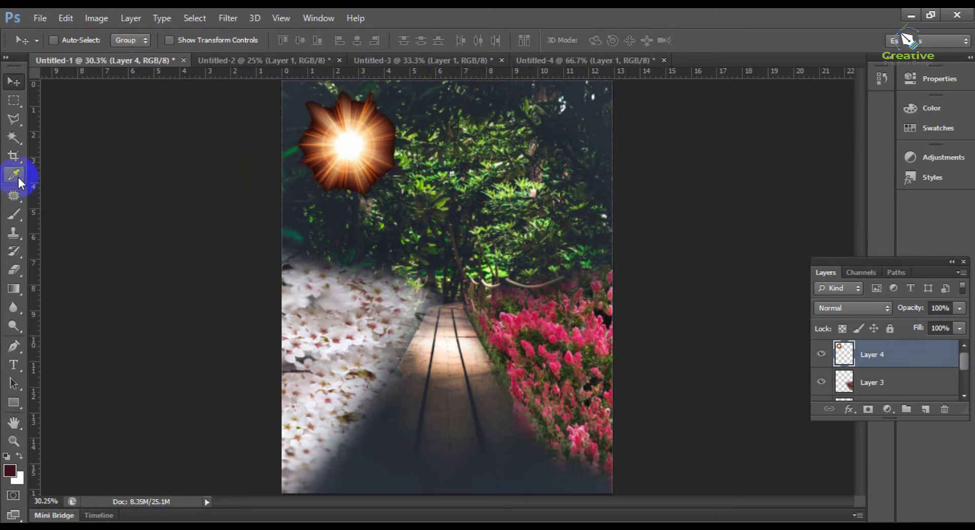
- Select the light burst's dark outer fringe with the Magic Wand, delete it, and deselect
{"action": "left_click", "coordinate": [14, 137]}
{"action": "left_click", "coordinate": [339, 118]}
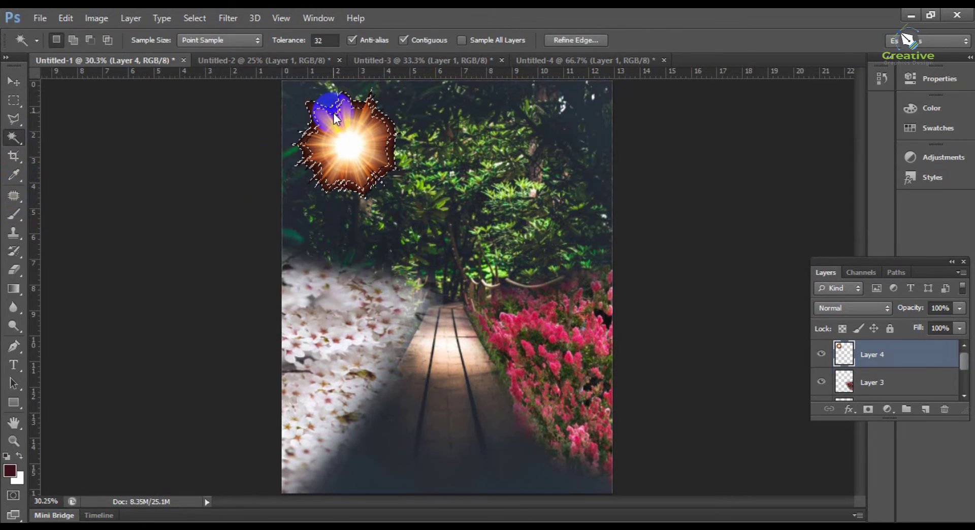
{"action": "key", "text": "Delete"}
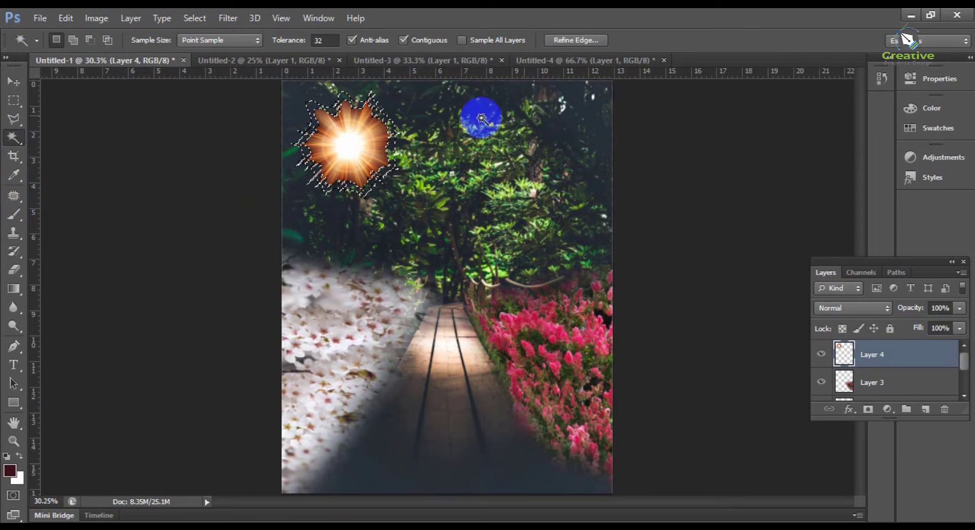
{"action": "left_click", "coordinate": [14, 100]}
{"action": "left_click", "coordinate": [348, 249]}
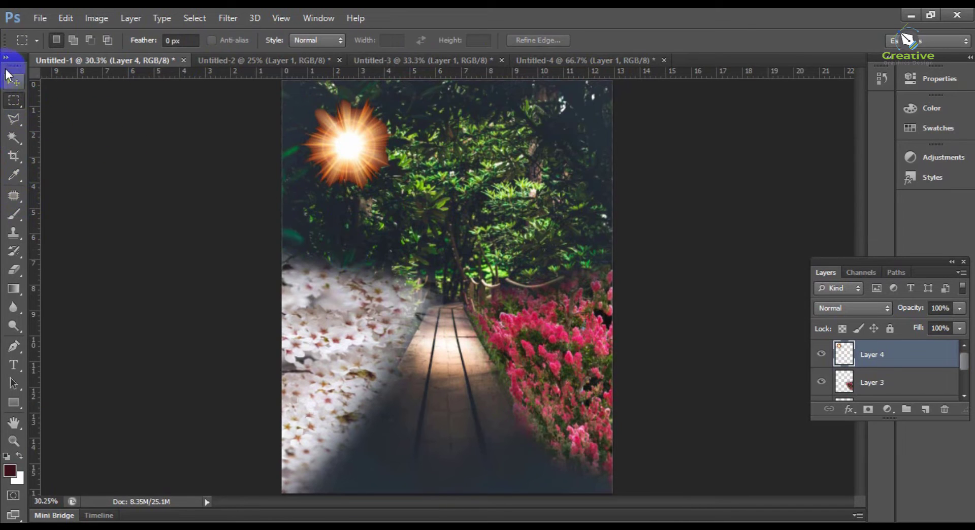
- Shift the light burst slightly left and scale it down to about half its size
{"action": "left_click", "coordinate": [14, 83]}
{"action": "left_click_drag", "start_coordinate": [342, 127], "coordinate": [357, 163]}
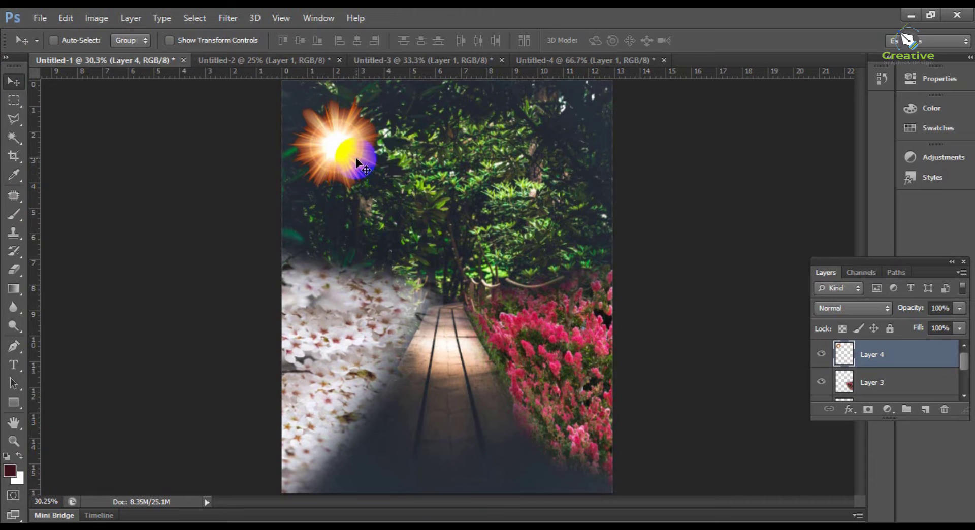
{"action": "key", "text": "ctrl+t"}
{"action": "left_click_drag", "start_coordinate": [386, 89], "coordinate": [113, 210]}
{"action": "key", "text": "Return"}
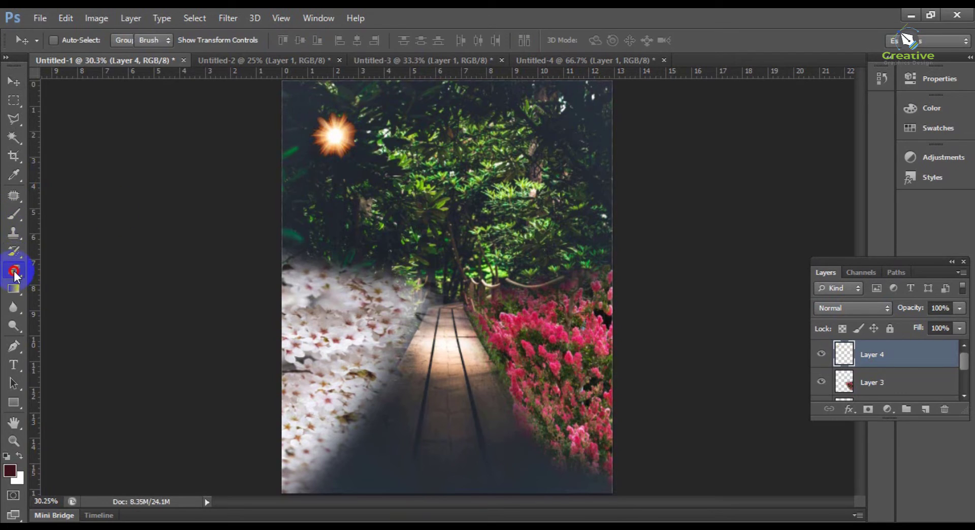
- Soften the outer rays of the light burst with the Eraser at brush size 150
{"action": "left_click", "coordinate": [14, 270]}
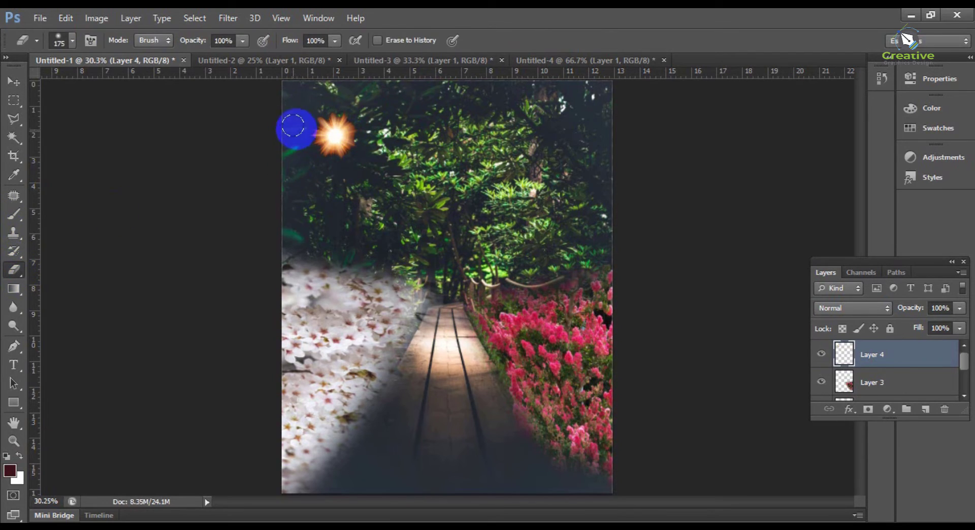
{"action": "scroll", "coordinate": [350, 109], "scroll_direction": "up", "scroll_amount": 5}
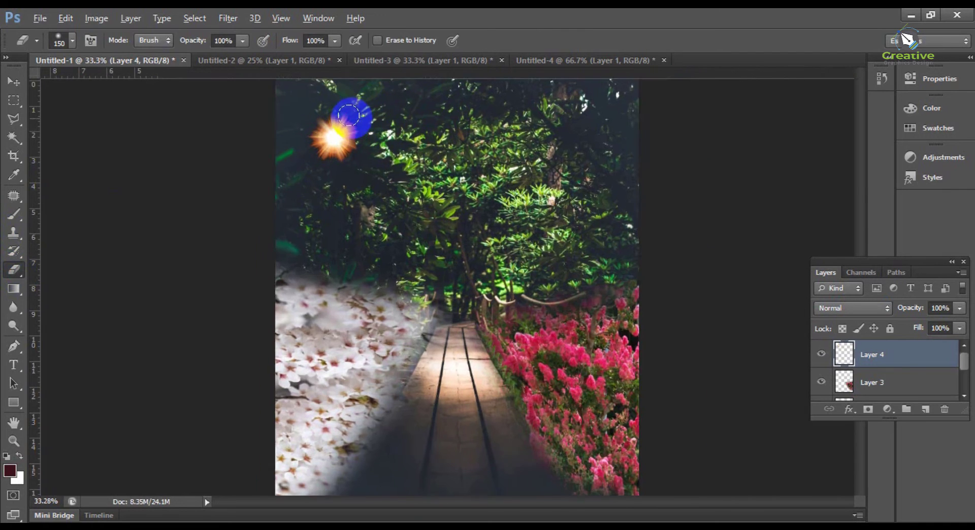
{"action": "scroll", "coordinate": [322, 114], "scroll_direction": "up", "scroll_amount": 2}
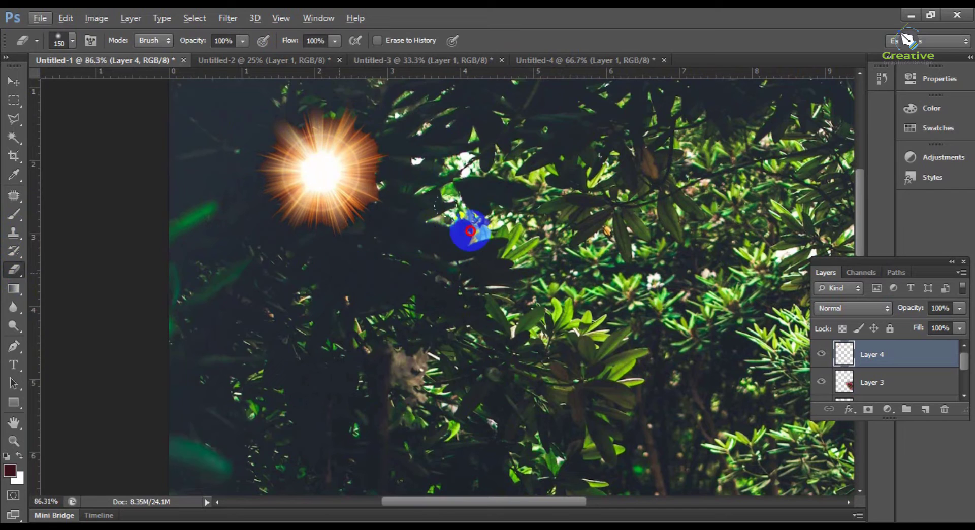
{"action": "scroll", "coordinate": [446, 197], "scroll_direction": "up", "scroll_amount": 4}
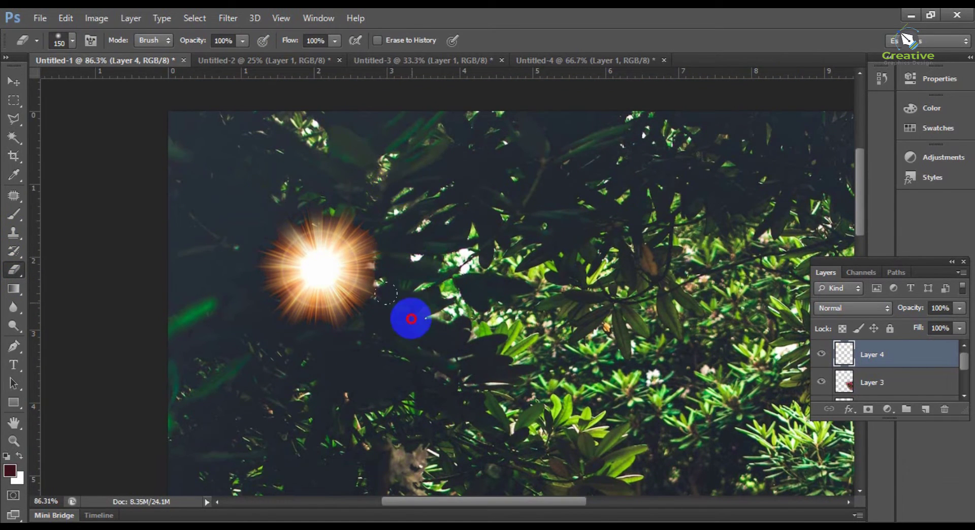
- Move the softened light burst slightly further left in the photo's dark upper left area
{"action": "key", "text": "v"}
{"action": "scroll", "coordinate": [398, 331], "scroll_direction": "down", "scroll_amount": 5}
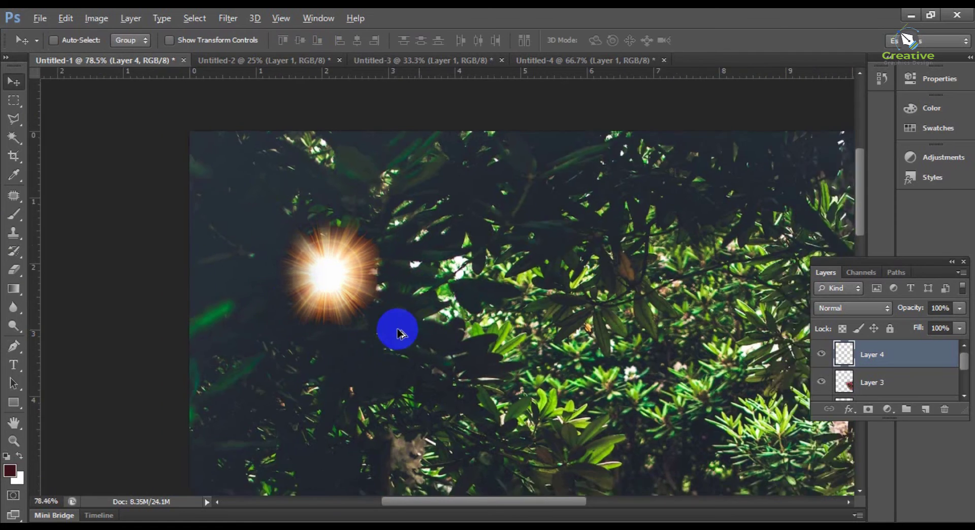
{"action": "scroll", "coordinate": [398, 326], "scroll_direction": "down", "scroll_amount": 2}
{"action": "left_click_drag", "start_coordinate": [369, 162], "coordinate": [347, 150]}
{"action": "left_click", "coordinate": [827, 311]}
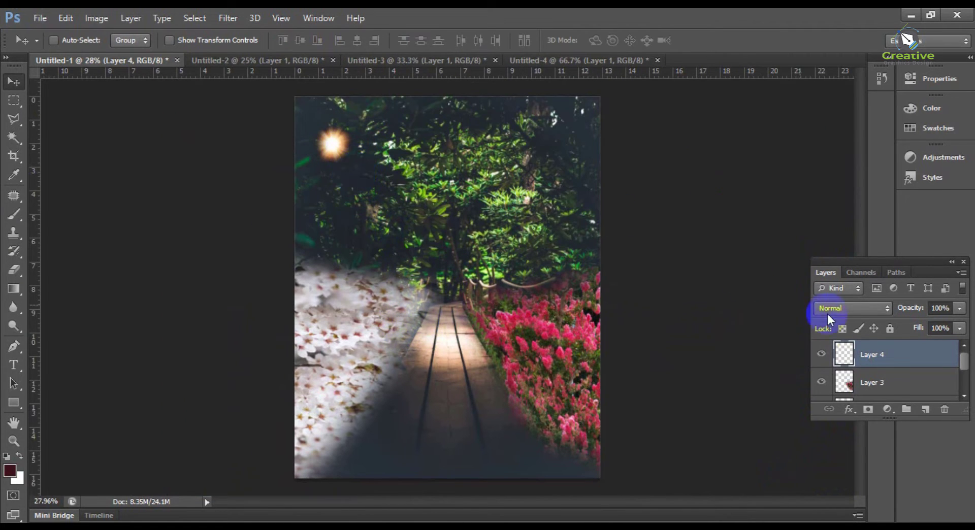
- Duplicate the light burst's Layer 4 within Untitled-1 and select the copy
{"action": "right_click", "coordinate": [902, 365]}
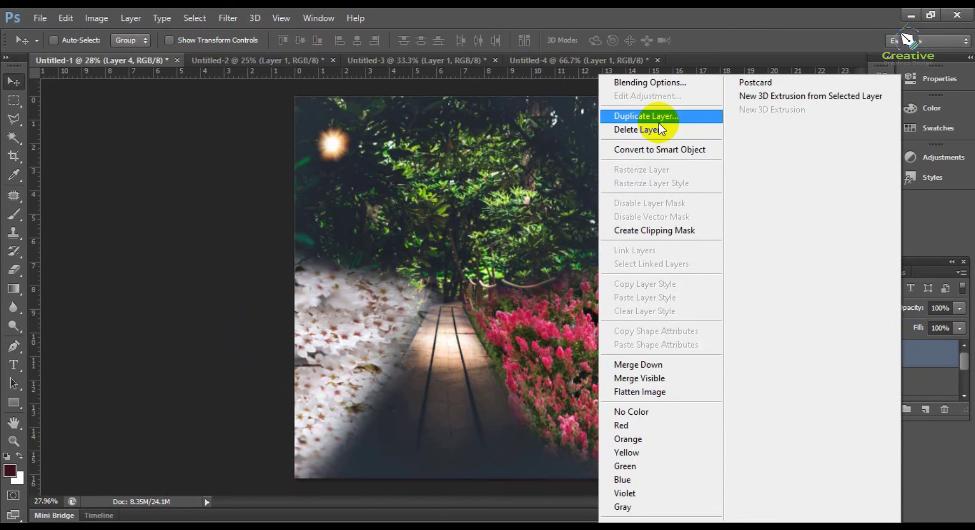
{"action": "left_click", "coordinate": [660, 118]}
{"action": "left_click", "coordinate": [614, 166]}
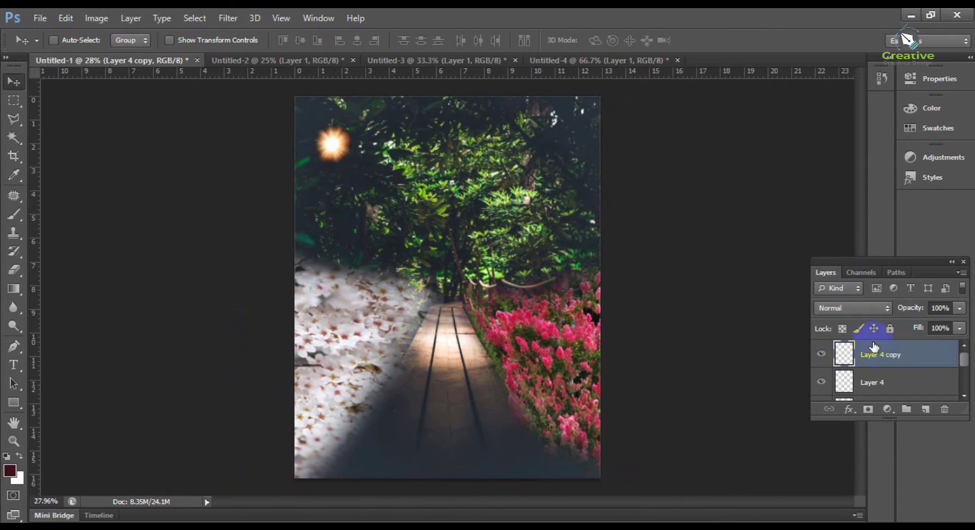
{"action": "left_click", "coordinate": [885, 380]}
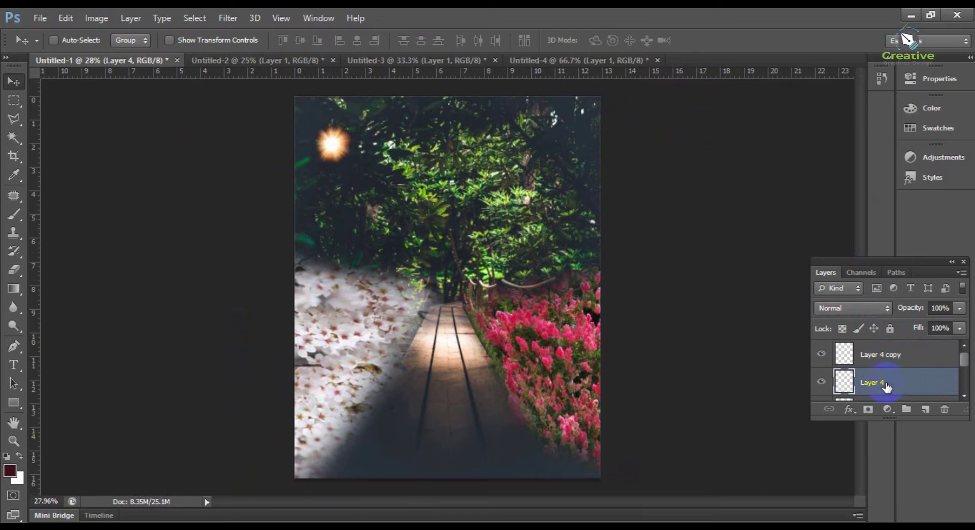
{"action": "left_click", "coordinate": [888, 355]}
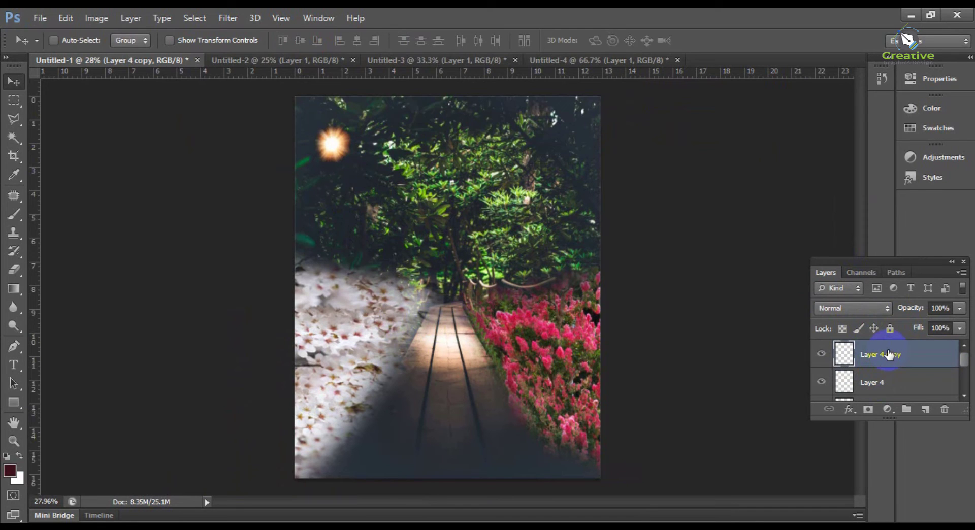
- Apply a Gaussian Blur with a radius of 38.7 pixels to Layer 4 copy
{"action": "left_click", "coordinate": [189, 19]}
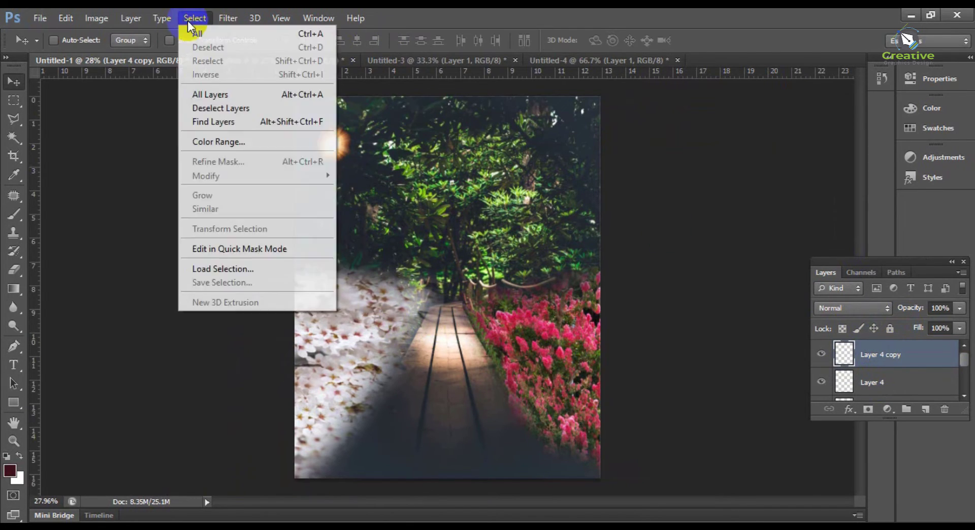
{"action": "mouse_move", "coordinate": [340, 162]}
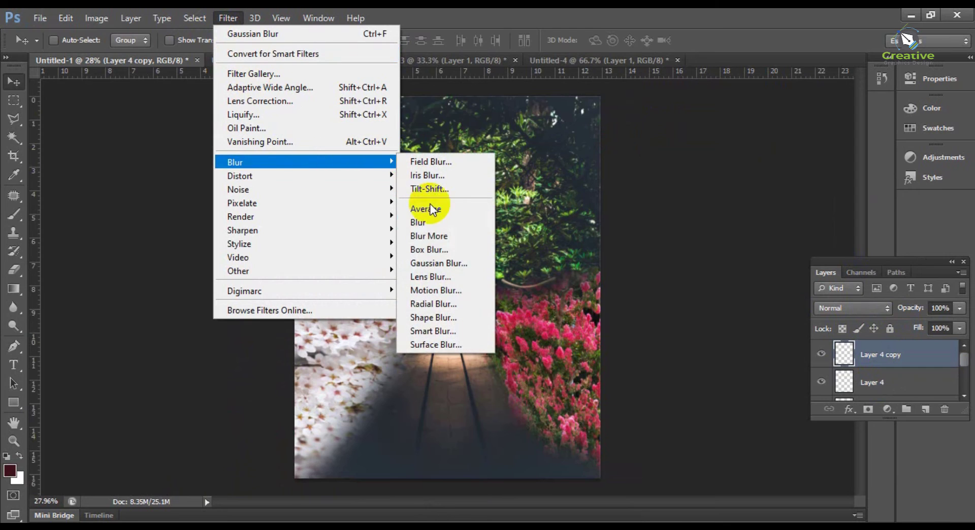
{"action": "left_click", "coordinate": [453, 261]}
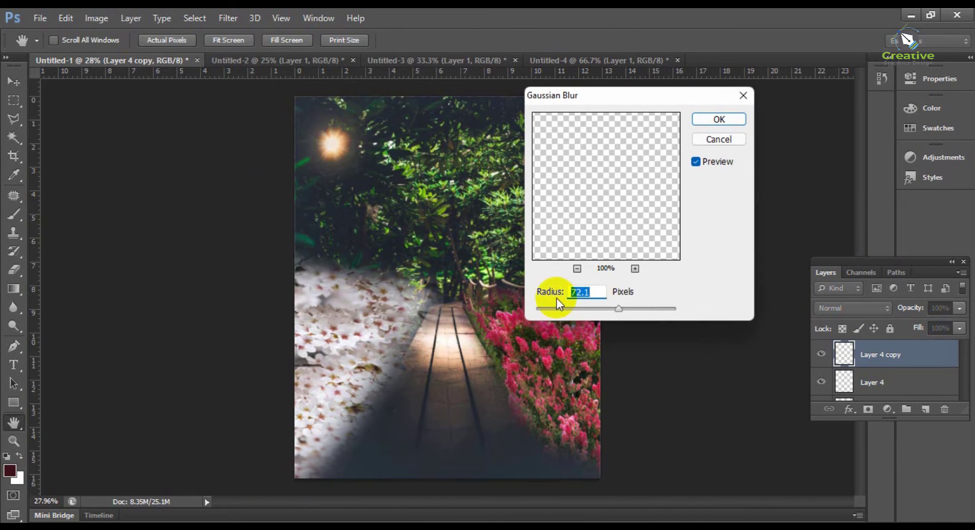
{"action": "mouse_move", "coordinate": [615, 310]}
{"action": "left_mouse_down"}
{"action": "mouse_move", "coordinate": [632, 309]}
{"action": "mouse_move", "coordinate": [601, 303]}
{"action": "mouse_move", "coordinate": [623, 310]}
{"action": "mouse_move", "coordinate": [608, 310]}
{"action": "left_mouse_up"}
{"action": "left_click", "coordinate": [708, 122]}
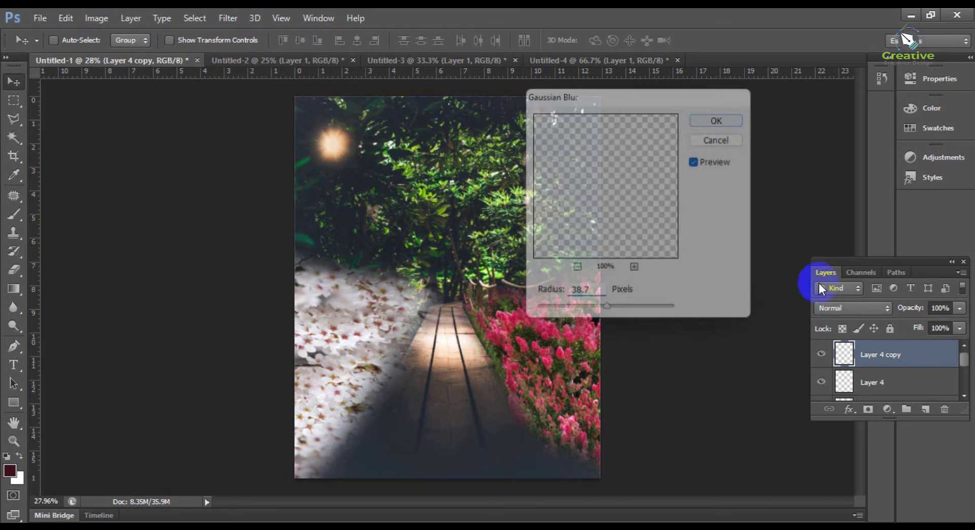
- Add a Hue/Saturation adjustment layer with hue -17 and saturation -8
{"action": "left_click", "coordinate": [888, 410]}
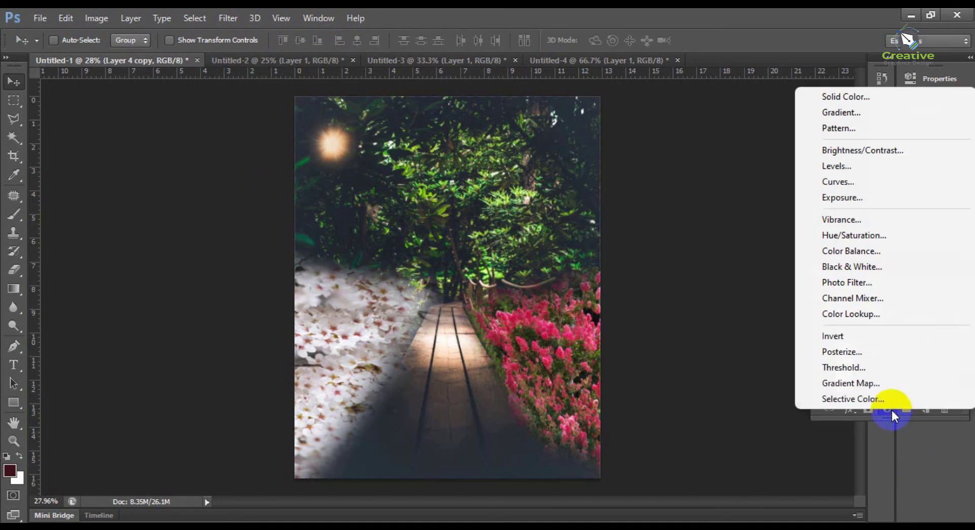
{"action": "left_click", "coordinate": [865, 237]}
{"action": "left_click_drag", "start_coordinate": [787, 163], "coordinate": [830, 170]}
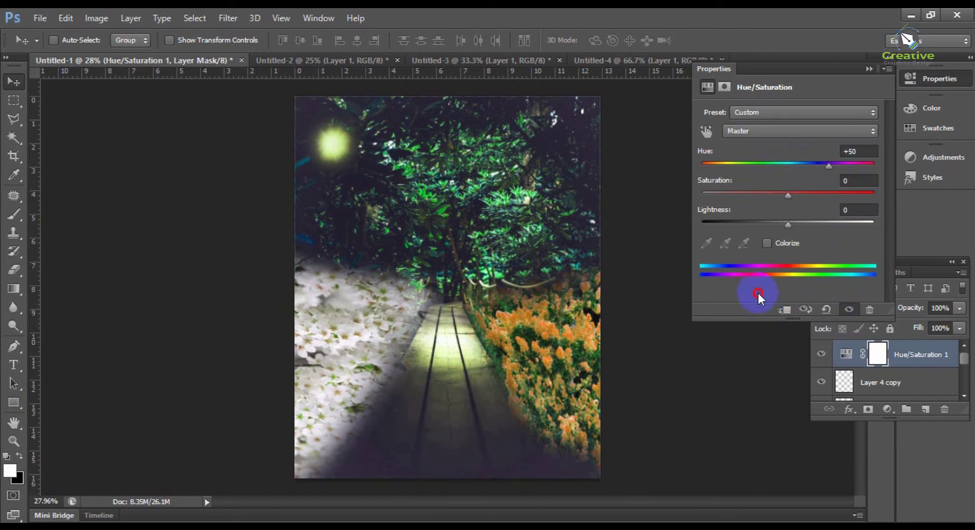
{"action": "left_click", "coordinate": [781, 196]}
{"action": "left_click_drag", "start_coordinate": [800, 166], "coordinate": [773, 161]}
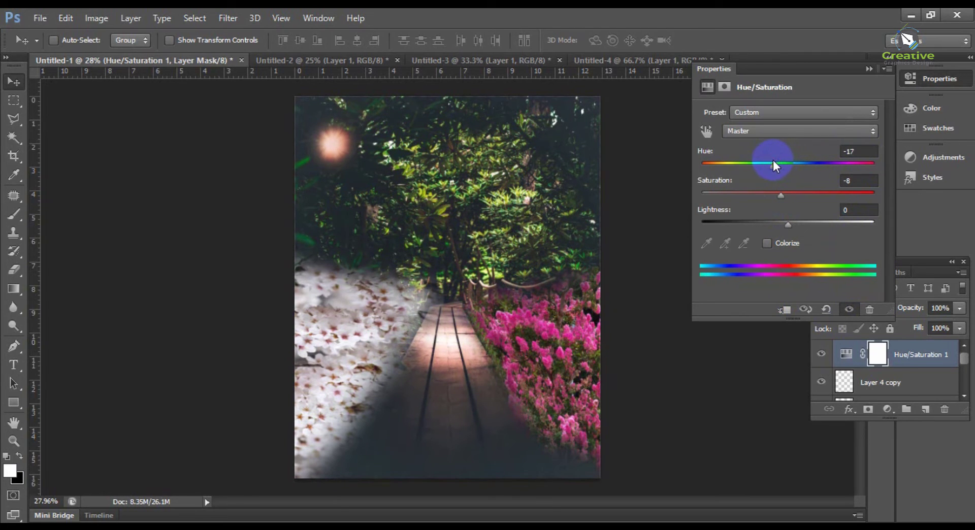
{"action": "left_click", "coordinate": [871, 72]}
- Duplicate the blurred Layer 4 copy to strengthen the glow around the light burst
{"action": "left_click", "coordinate": [930, 382]}
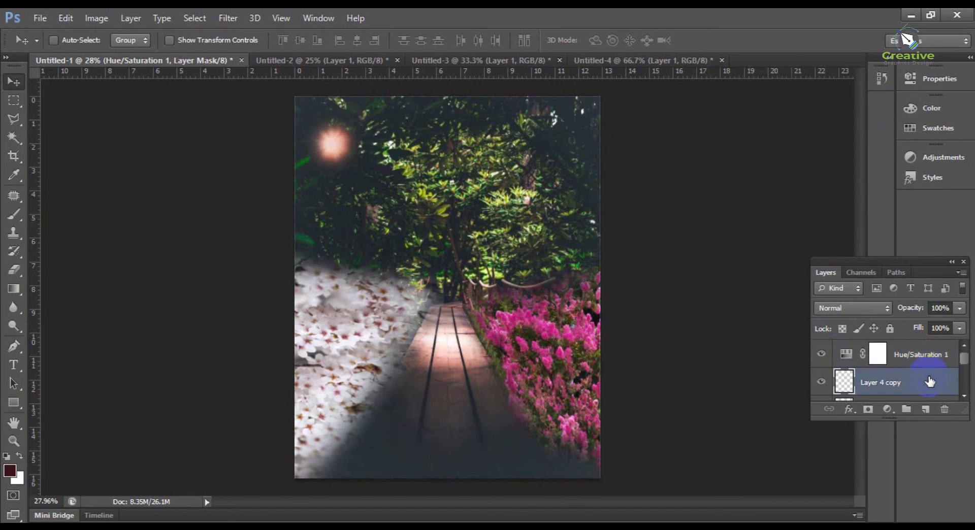
{"action": "right_click", "coordinate": [919, 379]}
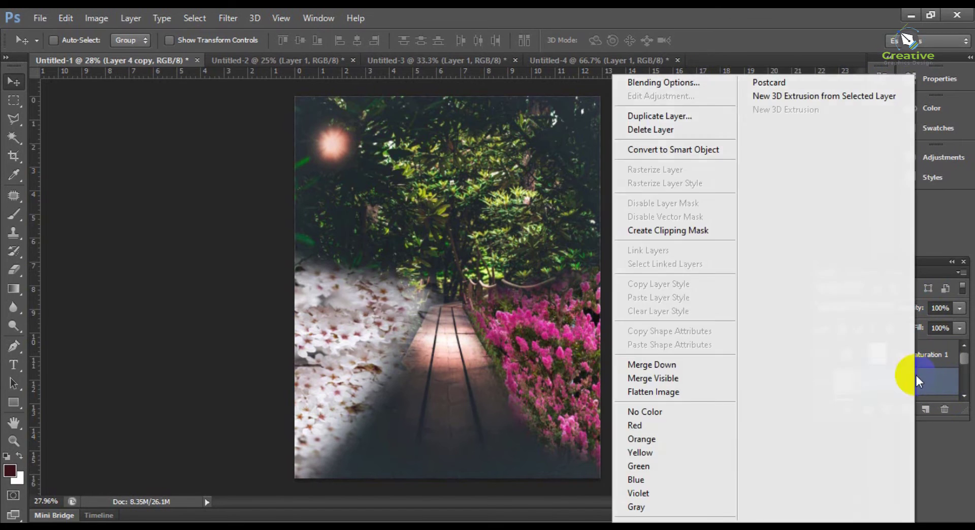
{"action": "left_click", "coordinate": [669, 116]}
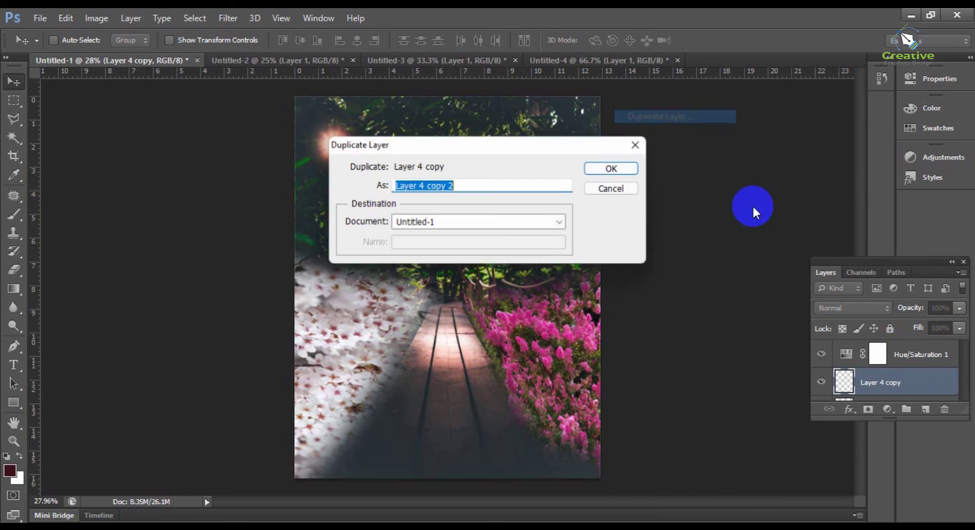
{"action": "left_click", "coordinate": [614, 166]}
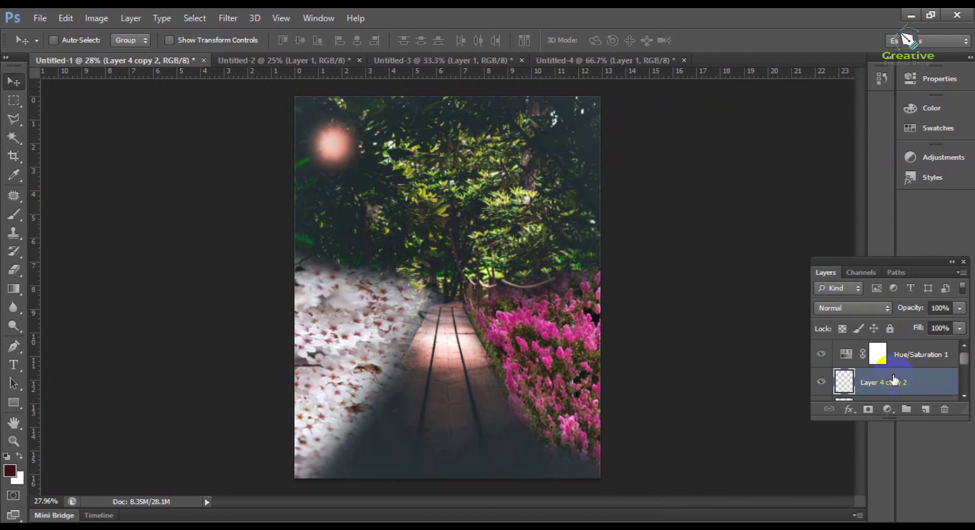
- Try the second glow copy above the Hue/Saturation 1 layer, and return it below that adjustment layer
{"action": "left_click_drag", "start_coordinate": [894, 387], "coordinate": [889, 350]}
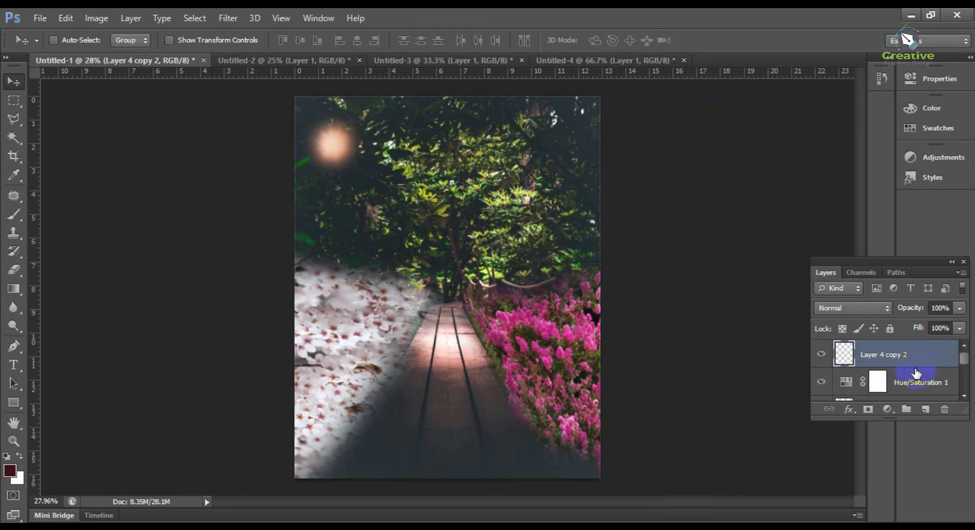
{"action": "left_click", "coordinate": [907, 410]}
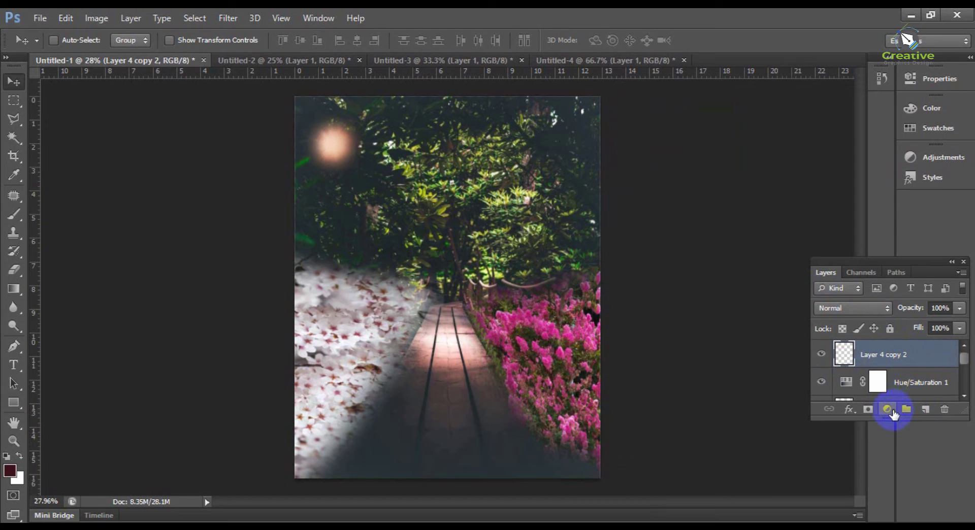
{"action": "left_click", "coordinate": [888, 409]}
{"action": "left_click", "coordinate": [892, 411]}
{"action": "left_click", "coordinate": [893, 356]}
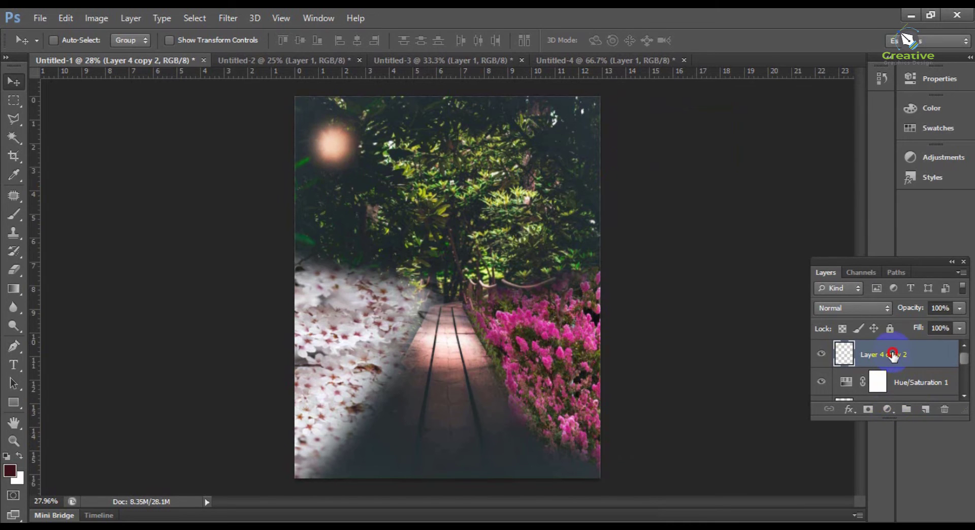
{"action": "left_click", "coordinate": [194, 18]}
{"action": "left_click", "coordinate": [190, 20]}
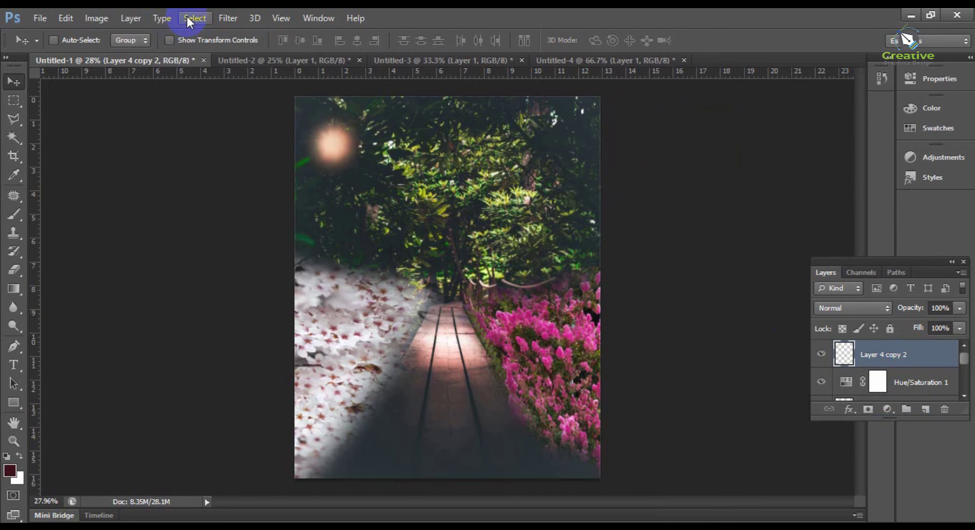
{"action": "left_click", "coordinate": [881, 377]}
{"action": "left_click_drag", "start_coordinate": [879, 351], "coordinate": [889, 388]}
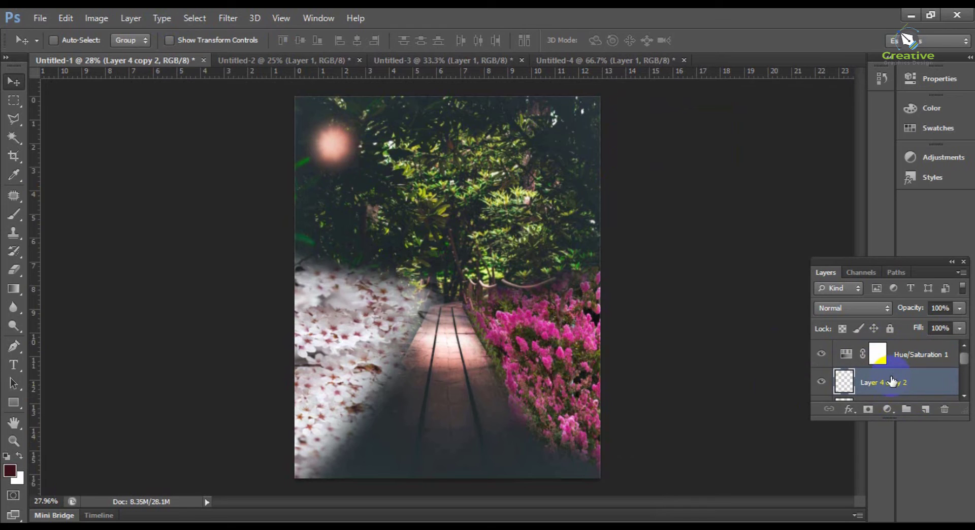
- Compare the light burst with the Layer 4 copy and Layer 4 copy 2 glows hidden and shown
{"action": "scroll", "coordinate": [892, 386], "scroll_direction": "down", "scroll_amount": 1}
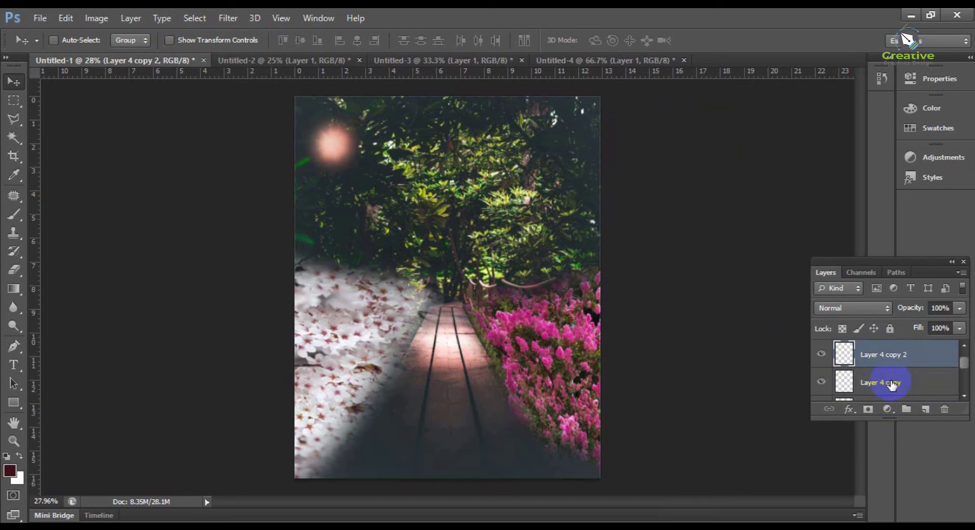
{"action": "left_click", "coordinate": [822, 383]}
{"action": "left_click", "coordinate": [822, 382]}
{"action": "left_click", "coordinate": [822, 355]}
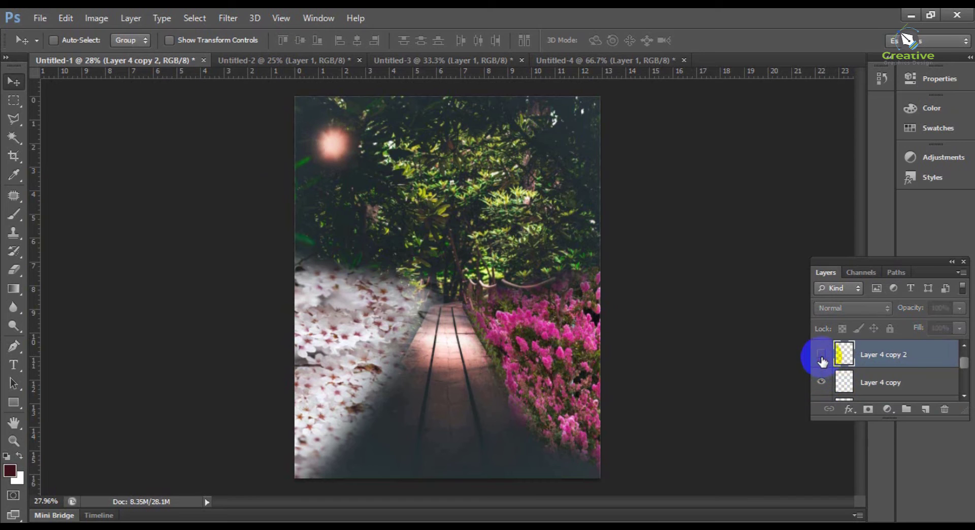
{"action": "left_click", "coordinate": [821, 354]}
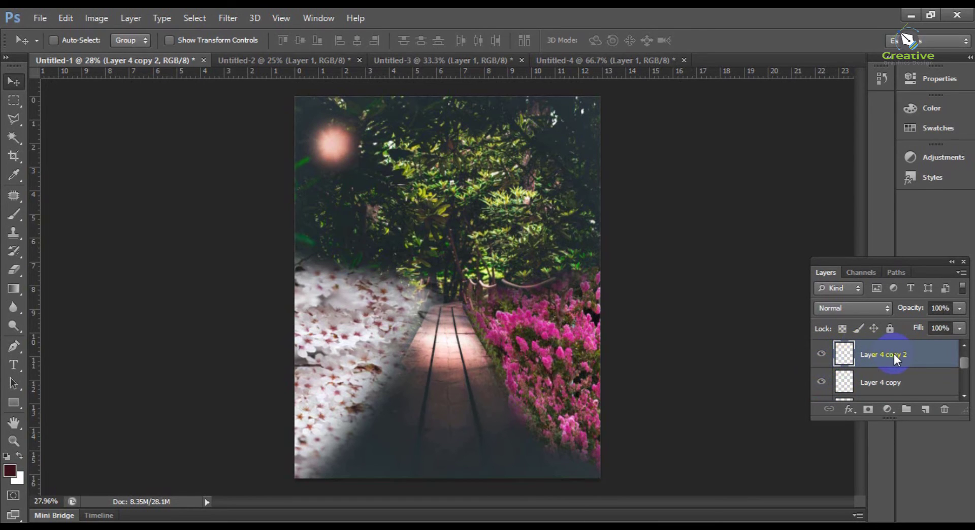
- Apply a Gaussian Blur to Layer 4 copy 2 with a radius slightly below 38.7 pixels
{"action": "right_click", "coordinate": [894, 354]}
{"action": "left_click", "coordinate": [838, 350]}
{"action": "left_click", "coordinate": [131, 18]}
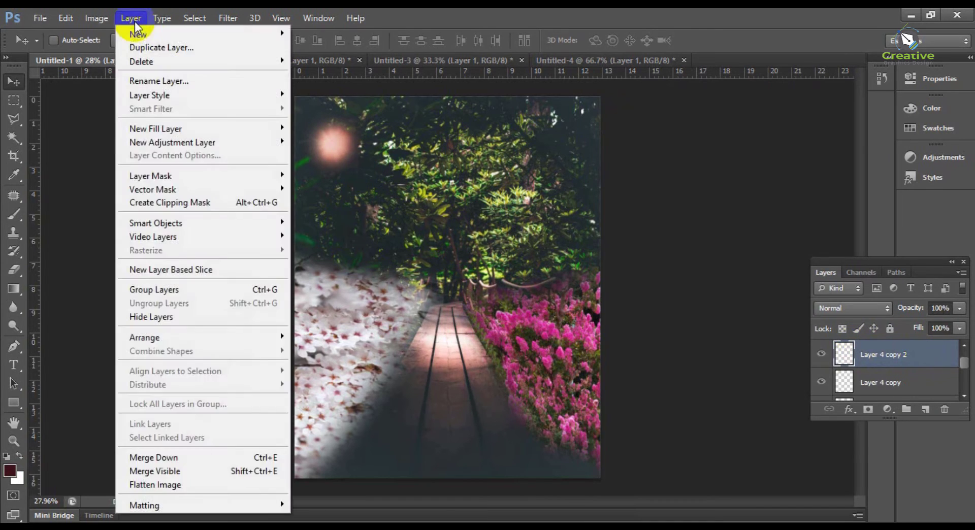
{"action": "mouse_move", "coordinate": [225, 21]}
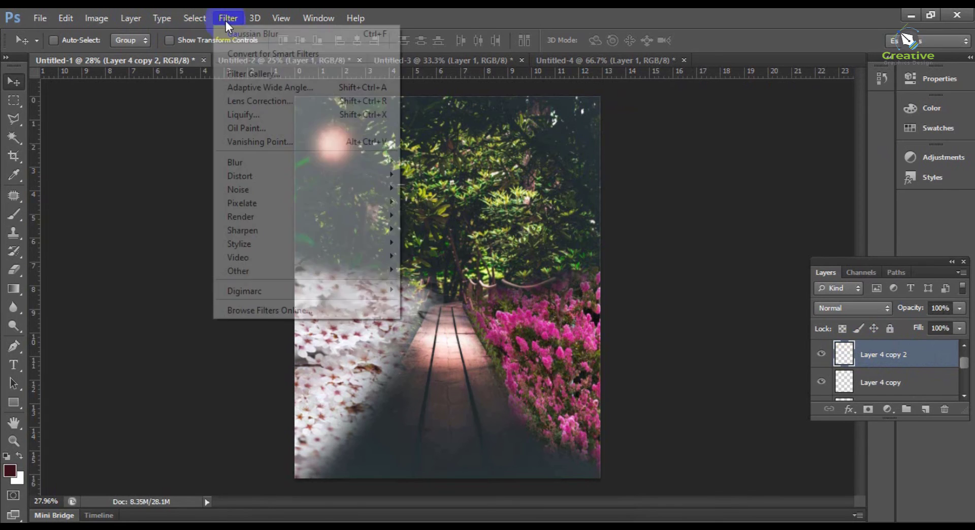
{"action": "mouse_move", "coordinate": [362, 164]}
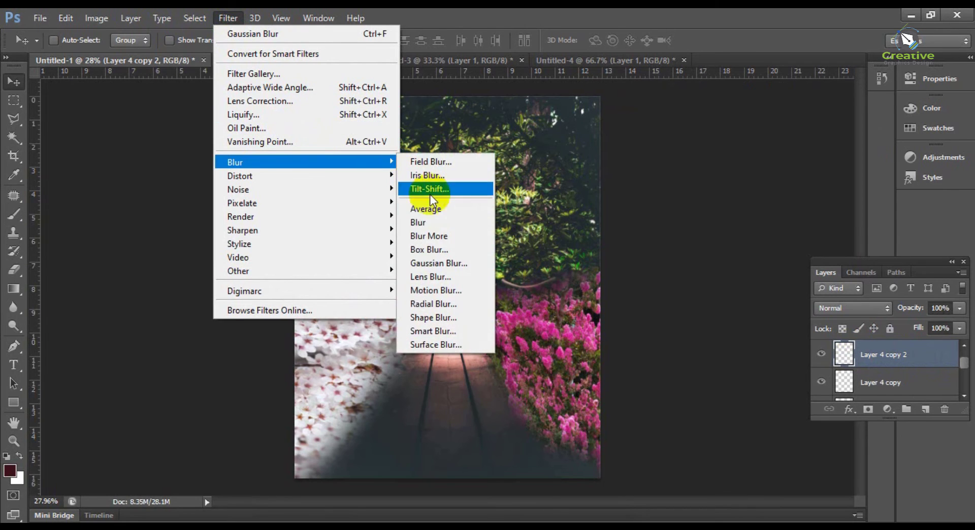
{"action": "left_click", "coordinate": [461, 263]}
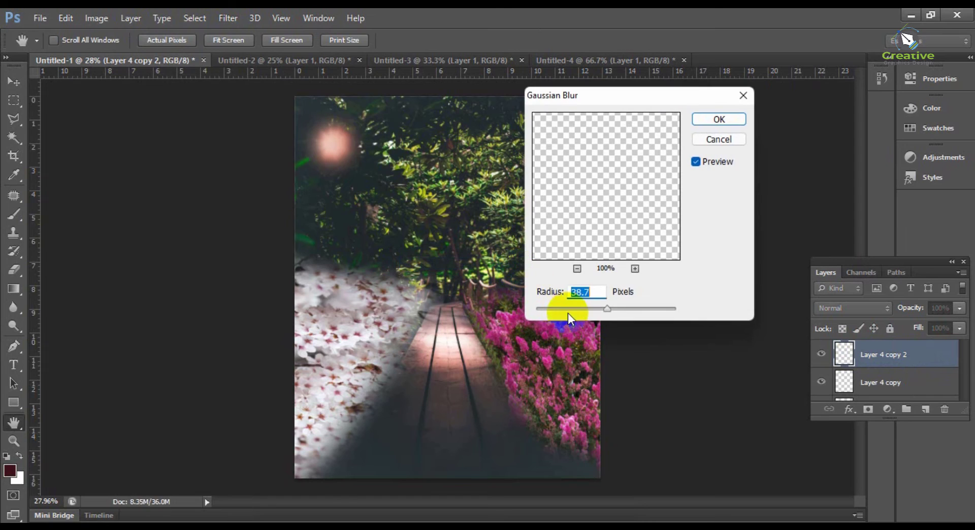
{"action": "mouse_move", "coordinate": [607, 308]}
{"action": "left_mouse_down"}
{"action": "mouse_move", "coordinate": [651, 310]}
{"action": "mouse_move", "coordinate": [604, 305]}
{"action": "left_mouse_up"}
{"action": "left_click", "coordinate": [706, 119]}
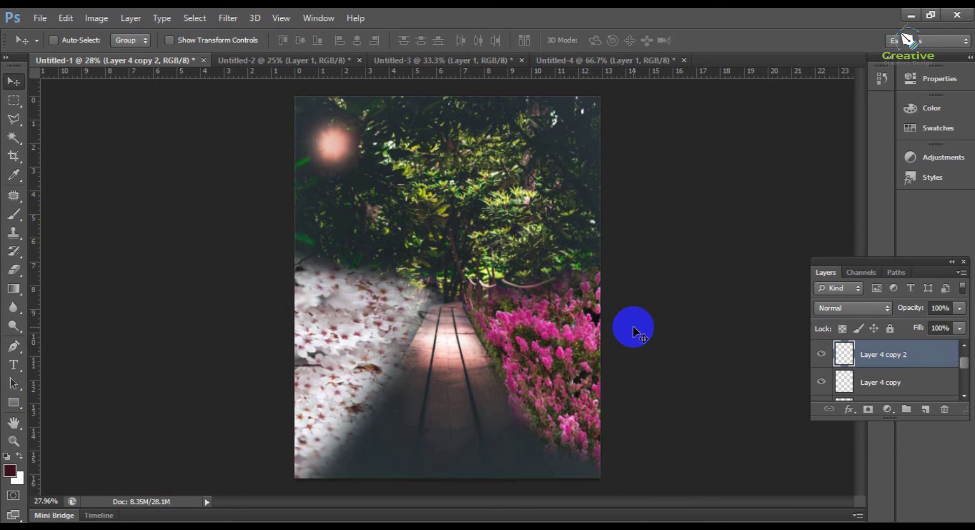
- Place a duplicate of the Layer 4 copy 2 glow diagonally below the light burst and scale it down to a smaller orb
{"action": "left_click_drag", "start_coordinate": [342, 144], "coordinate": [461, 249]}
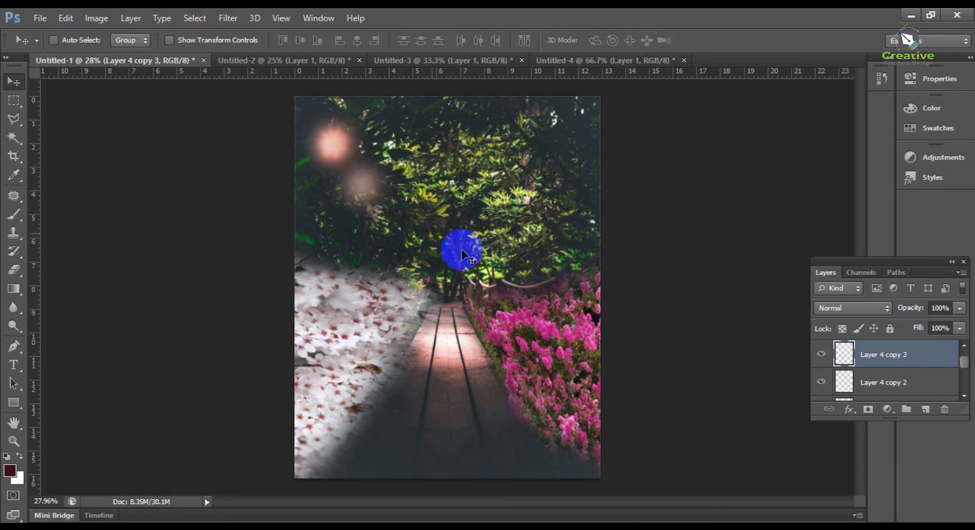
{"action": "left_click_drag", "start_coordinate": [364, 182], "coordinate": [385, 212]}
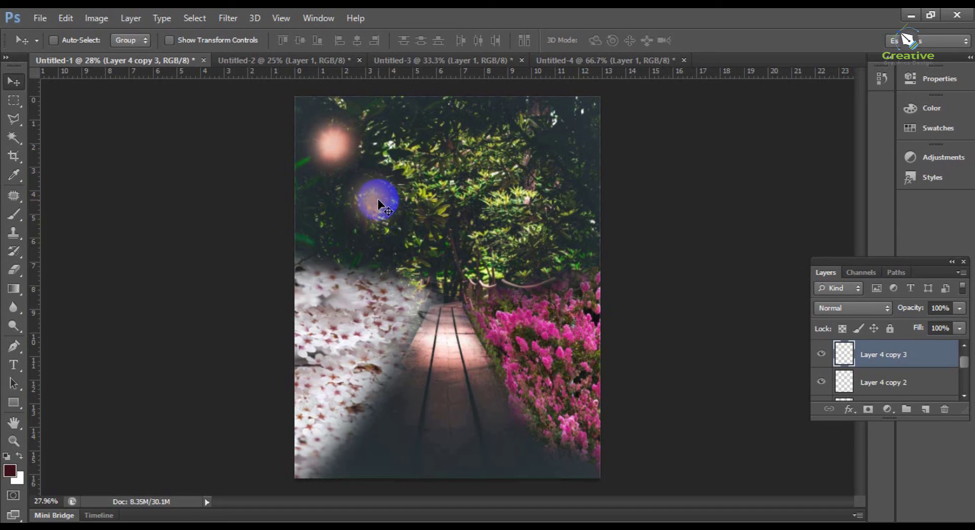
{"action": "key", "text": "ctrl+t"}
{"action": "left_click_drag", "start_coordinate": [410, 170], "coordinate": [385, 203]}
{"action": "key", "text": "Return"}
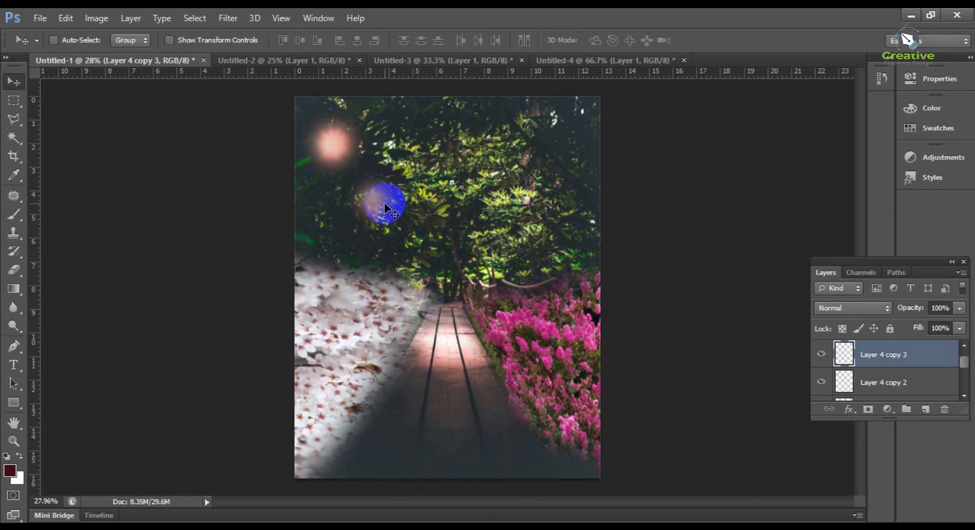
{"action": "key", "text": "ctrl+t"}
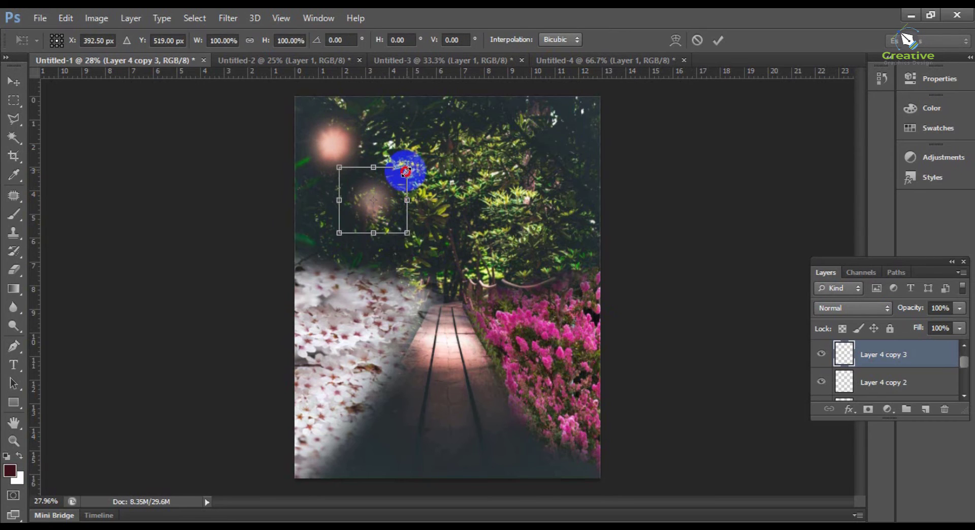
{"action": "left_click_drag", "start_coordinate": [405, 171], "coordinate": [371, 203]}
{"action": "key", "text": "Return"}
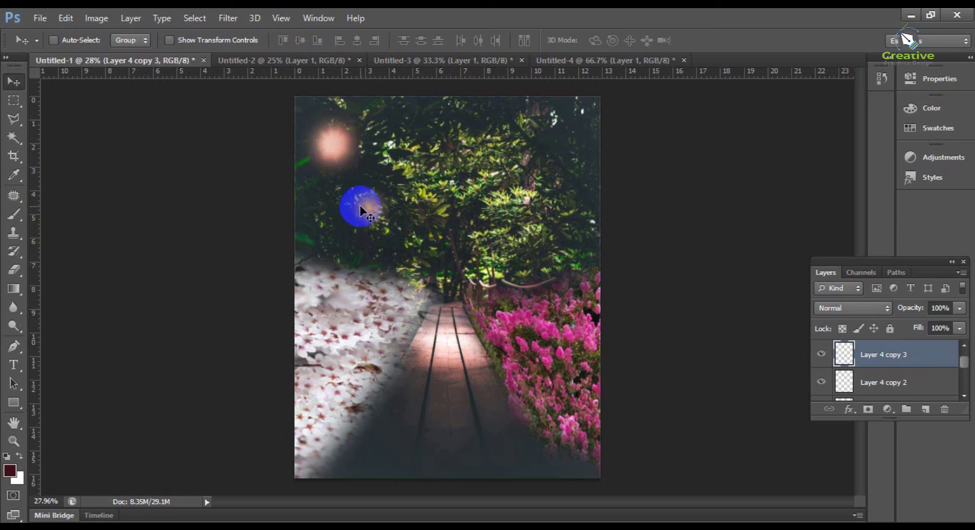
{"action": "mouse_move", "coordinate": [360, 209]}
{"action": "left_mouse_down"}
{"action": "mouse_move", "coordinate": [384, 208]}
{"action": "mouse_move", "coordinate": [366, 207]}
{"action": "left_mouse_up"}
- Set the opacity of Layer 4 copy 3 to 60% and nudge the small glow slightly toward the light burst
{"action": "left_click", "coordinate": [960, 308]}
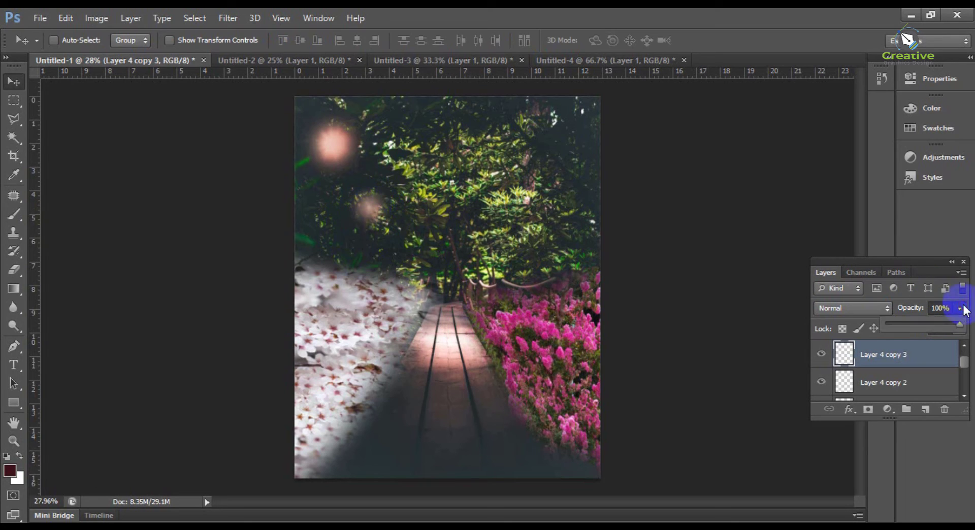
{"action": "left_click_drag", "start_coordinate": [959, 323], "coordinate": [925, 326]}
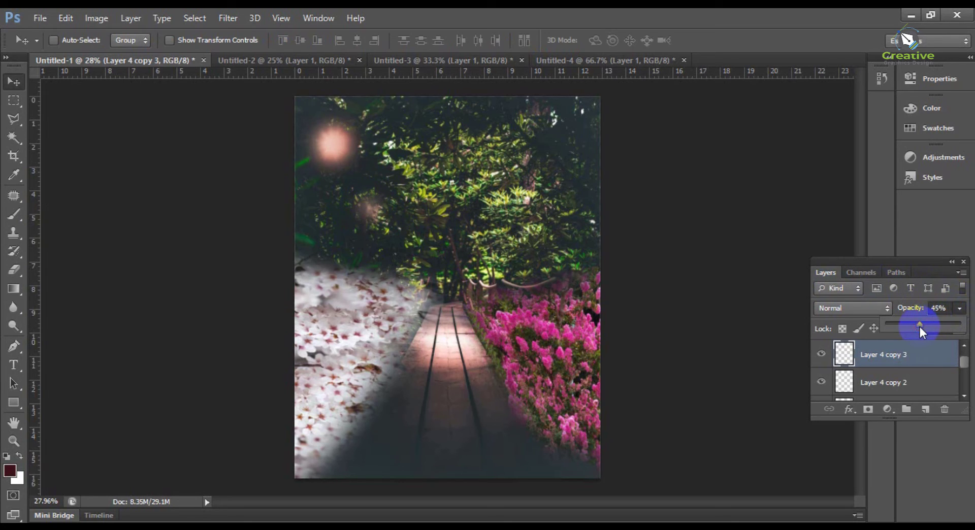
{"action": "left_click_drag", "start_coordinate": [468, 281], "coordinate": [352, 199]}
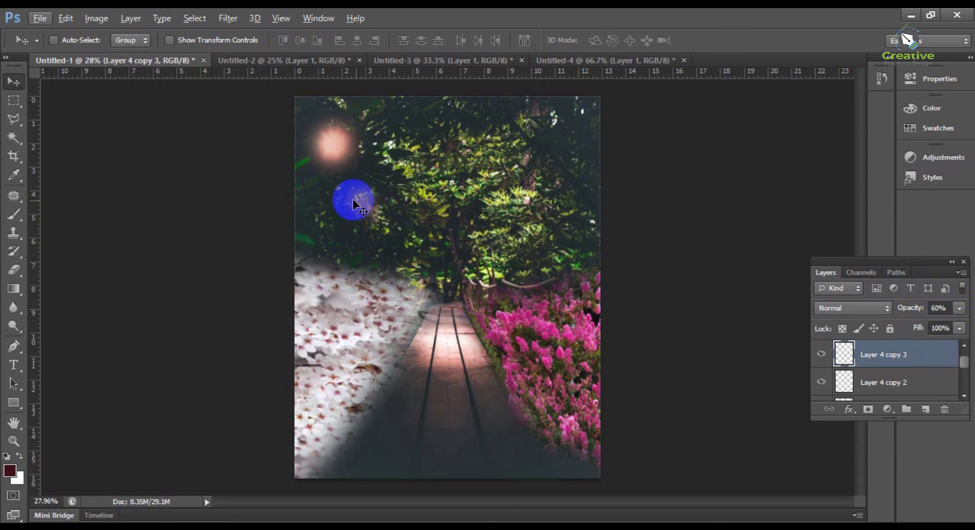
- Try pasting the clipboard contents as a new layer, and undo the paste
{"action": "left_click", "coordinate": [66, 18]}
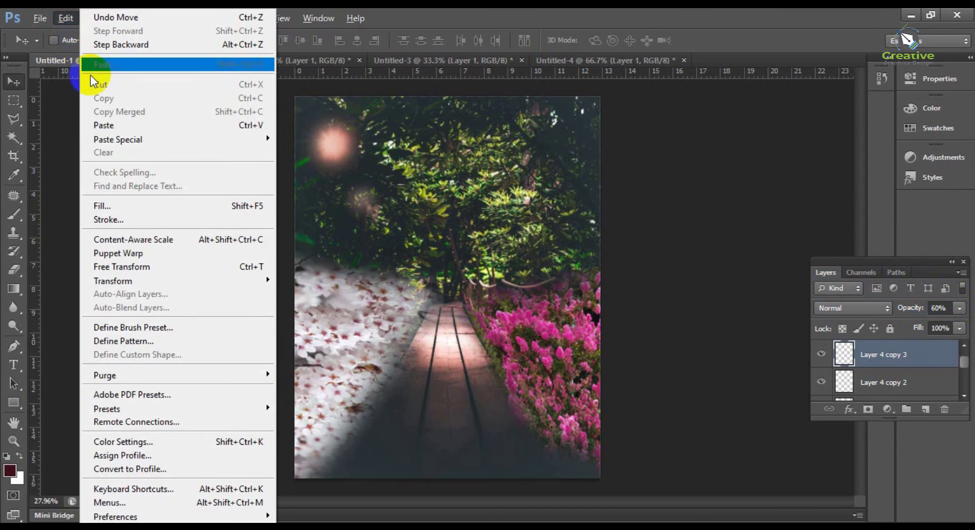
{"action": "left_click", "coordinate": [64, 19]}
{"action": "left_click", "coordinate": [379, 205]}
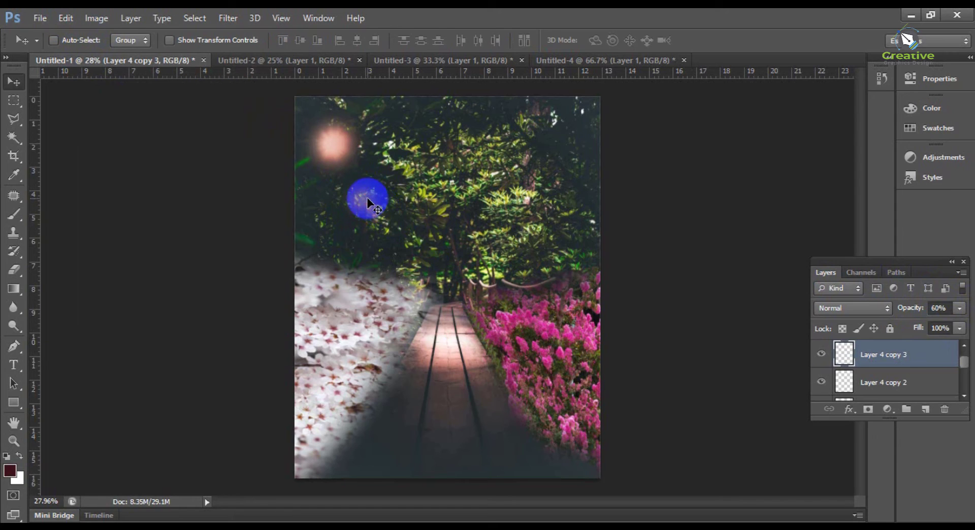
{"action": "left_click", "coordinate": [64, 74]}
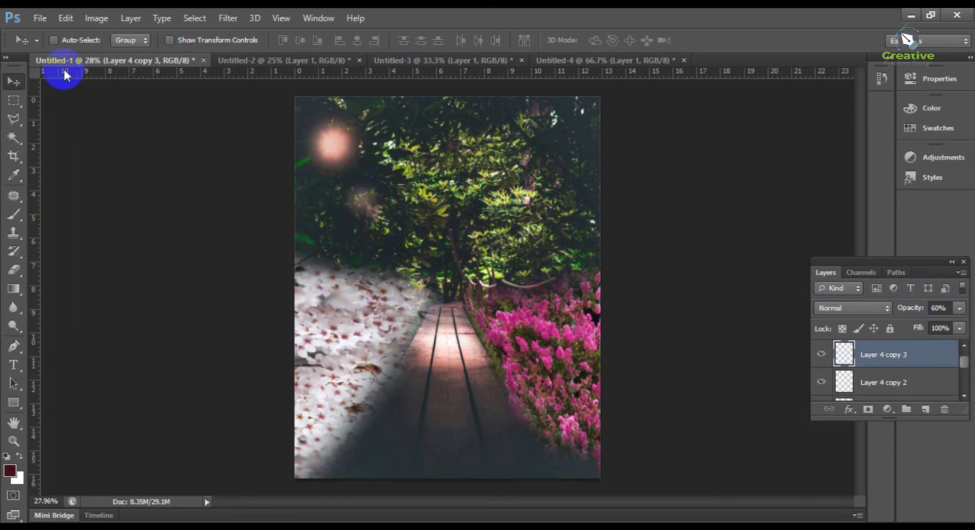
{"action": "left_click", "coordinate": [73, 18]}
{"action": "left_click", "coordinate": [119, 128]}
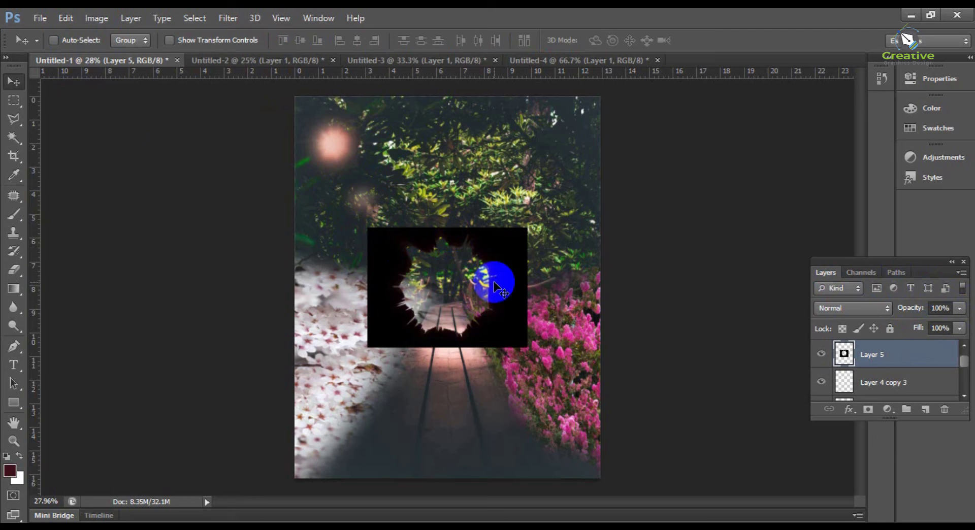
{"action": "key", "text": "ctrl+z"}
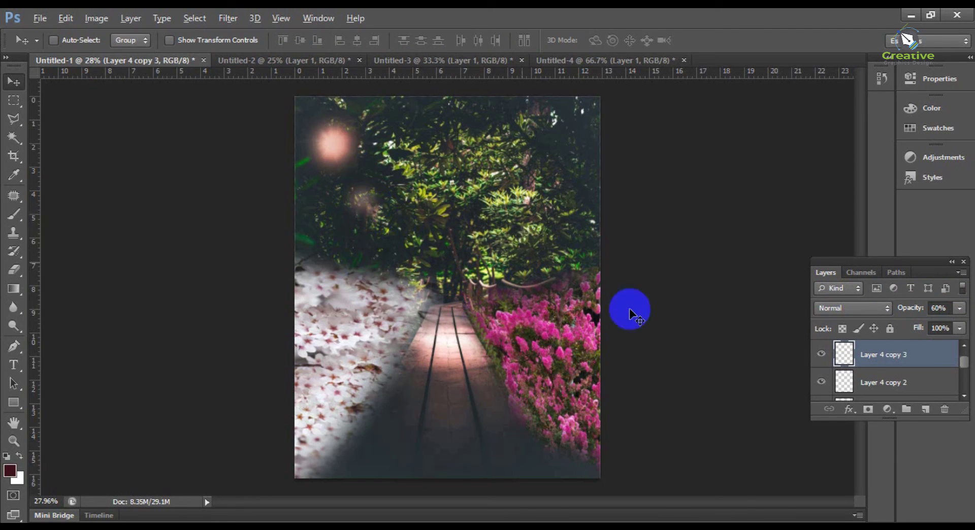
- Duplicate Layer 4 copy 3 and place the copy, scaled smaller, further along the diagonal toward the bridge
{"action": "left_click", "coordinate": [895, 359]}
{"action": "right_click", "coordinate": [895, 361]}
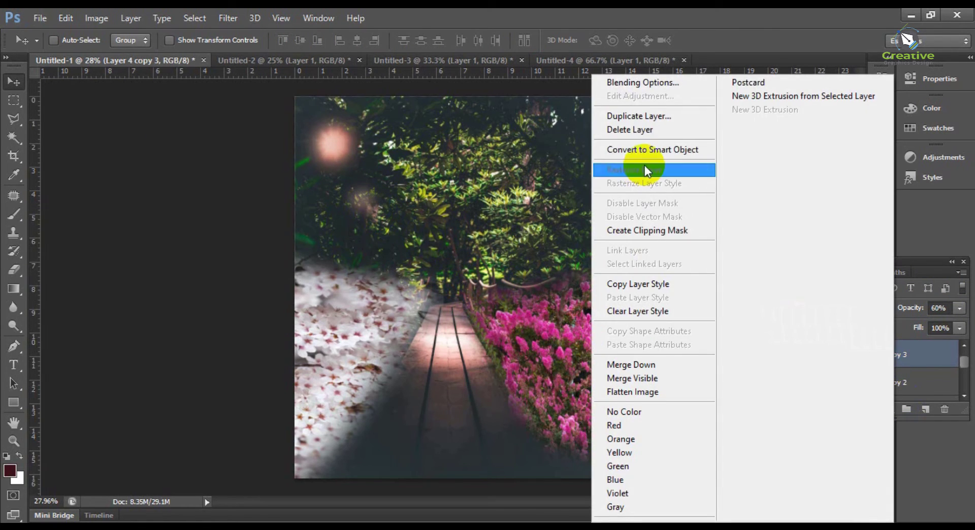
{"action": "left_click", "coordinate": [643, 117]}
{"action": "left_click", "coordinate": [607, 169]}
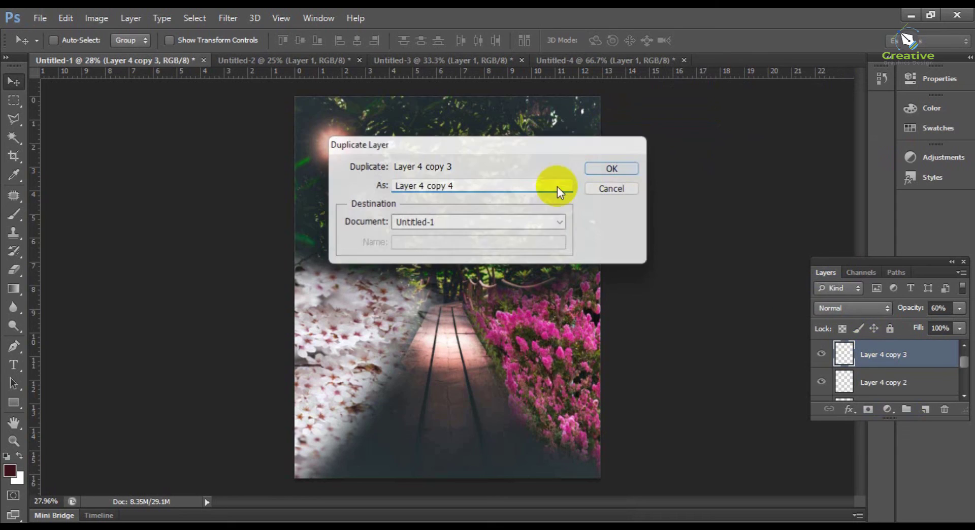
{"action": "left_click_drag", "start_coordinate": [365, 212], "coordinate": [438, 239]}
{"action": "key", "text": "ctrl+t"}
{"action": "key", "text": "Return"}
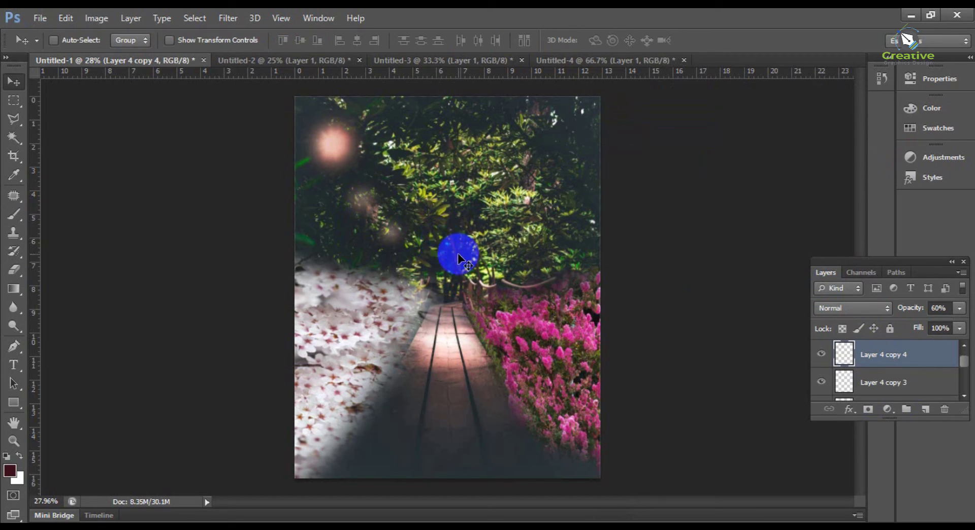
- Duplicate Layer 4 copy 4, move the copy closer to the start of the bridge, and shrink it to end the glow trail
{"action": "right_click", "coordinate": [907, 358]}
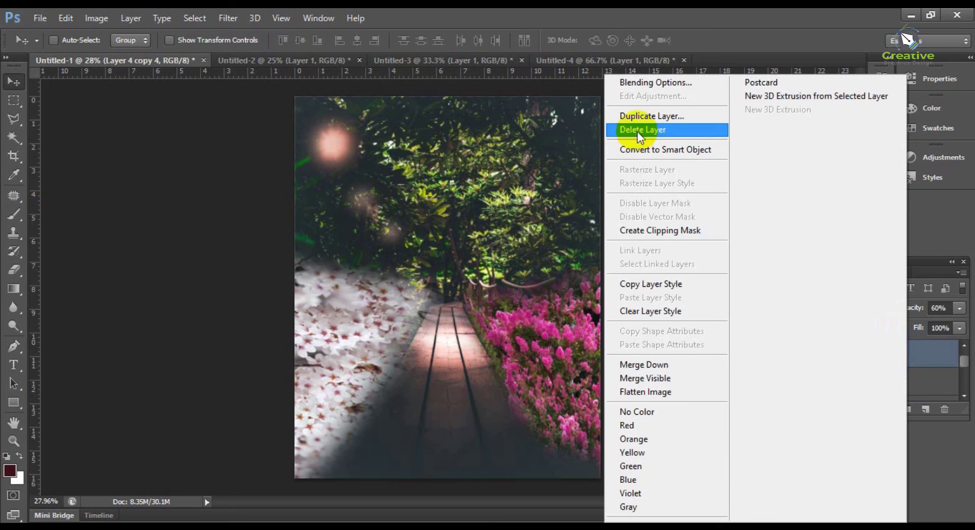
{"action": "left_click", "coordinate": [641, 116]}
{"action": "left_click", "coordinate": [607, 168]}
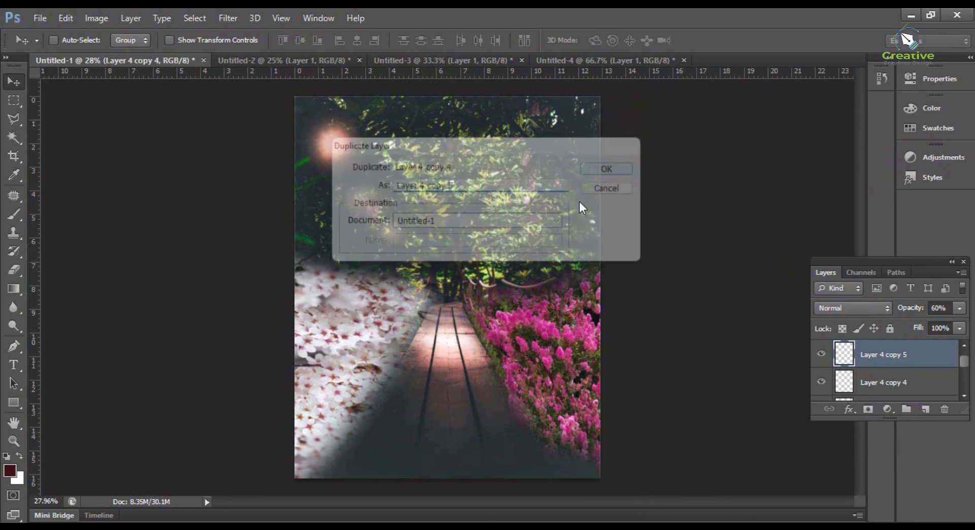
{"action": "left_click_drag", "start_coordinate": [432, 231], "coordinate": [413, 262]}
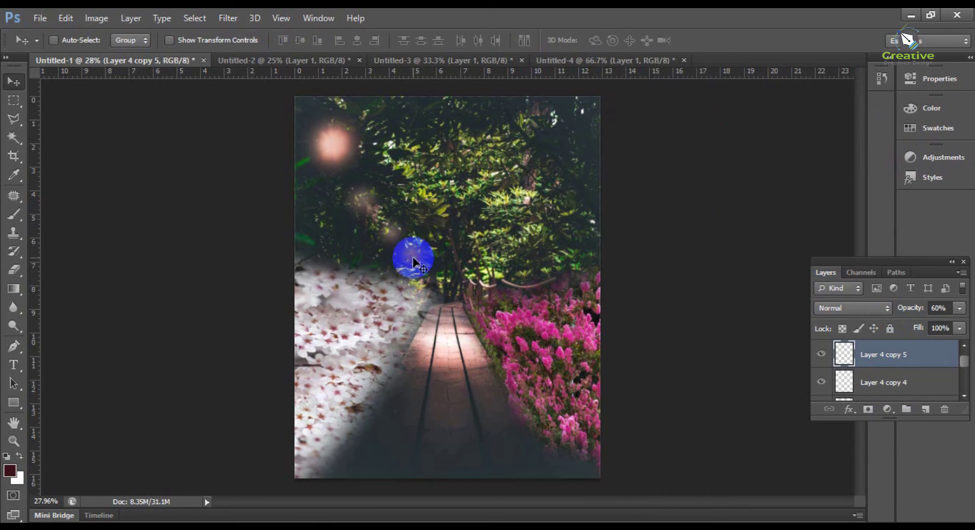
{"action": "key", "text": "ctrl+t"}
{"action": "left_click_drag", "start_coordinate": [435, 234], "coordinate": [531, 247]}
{"action": "key", "text": "Return"}
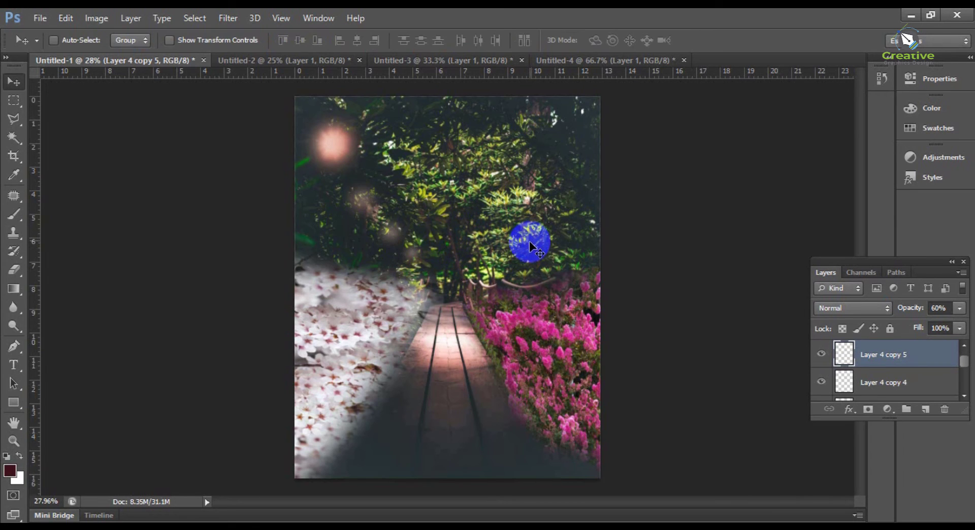
- Add a Hue/Saturation adjustment layer directly above Layer 1 with hue -2 and saturation -9
{"action": "scroll", "coordinate": [886, 392], "scroll_direction": "down", "scroll_amount": 2}
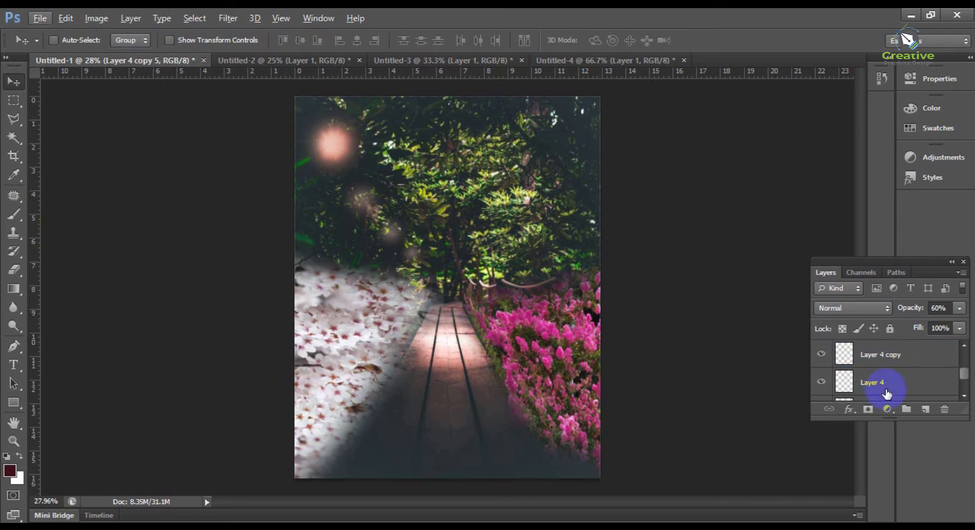
{"action": "scroll", "coordinate": [886, 393], "scroll_direction": "down", "scroll_amount": 3}
{"action": "left_click", "coordinate": [886, 390]}
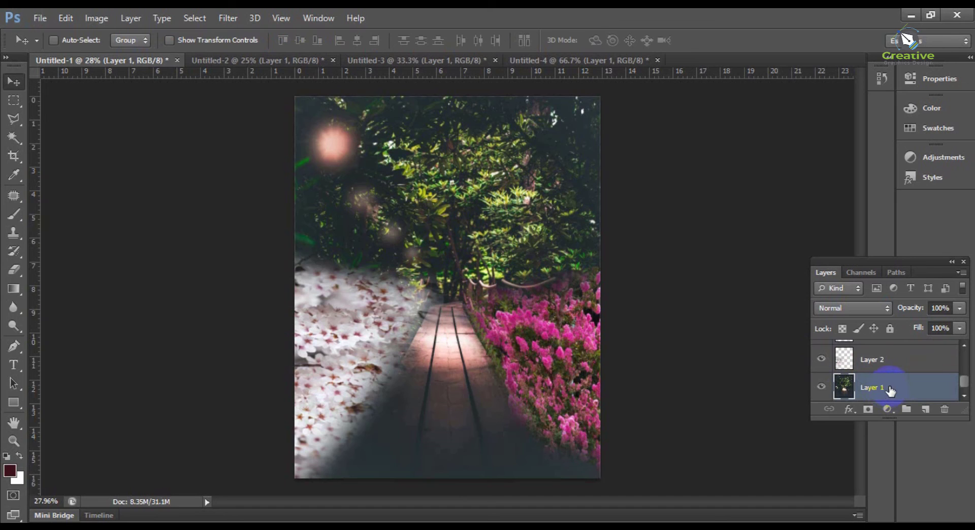
{"action": "right_click", "coordinate": [896, 395]}
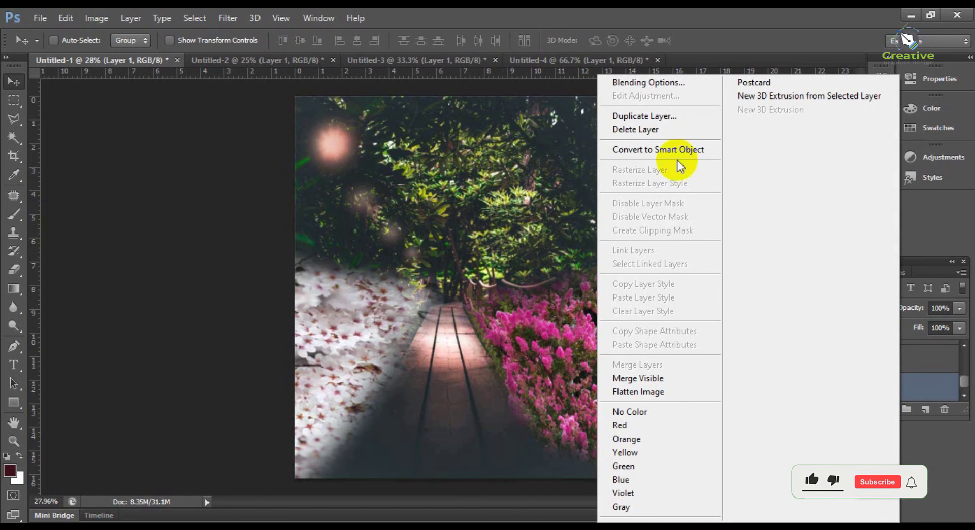
{"action": "left_click", "coordinate": [925, 383]}
{"action": "left_click", "coordinate": [895, 412]}
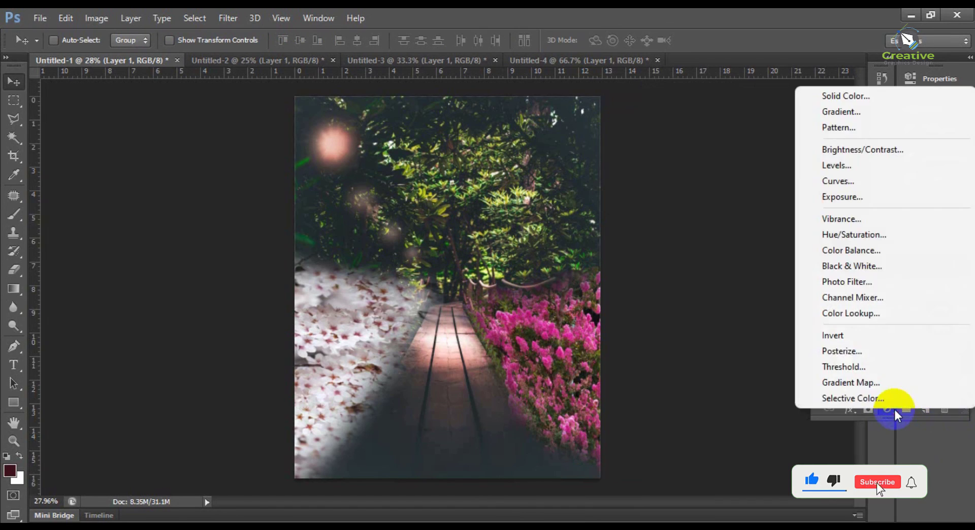
{"action": "left_click", "coordinate": [863, 235]}
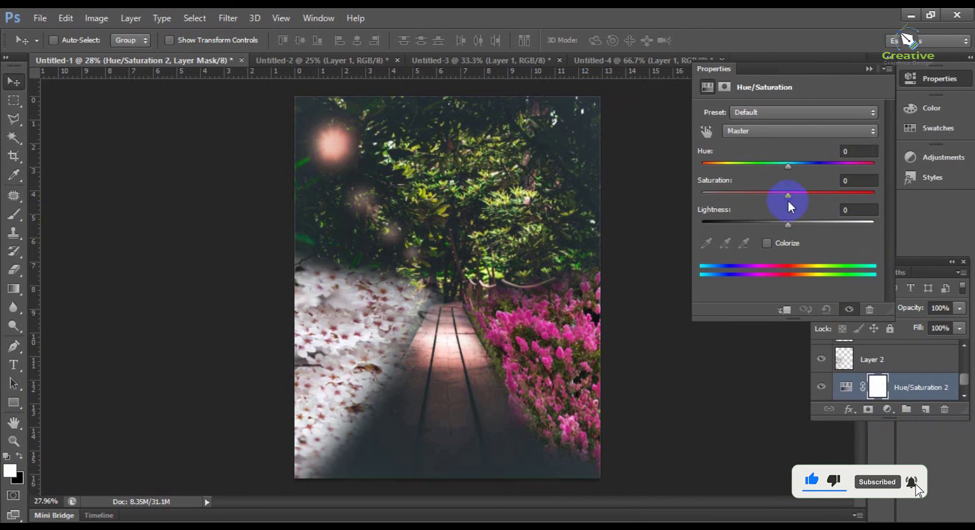
{"action": "left_click_drag", "start_coordinate": [763, 163], "coordinate": [784, 163]}
{"action": "mouse_move", "coordinate": [785, 196]}
{"action": "left_mouse_down"}
{"action": "mouse_move", "coordinate": [772, 193]}
{"action": "mouse_move", "coordinate": [815, 193]}
{"action": "mouse_move", "coordinate": [780, 193]}
{"action": "left_mouse_up"}
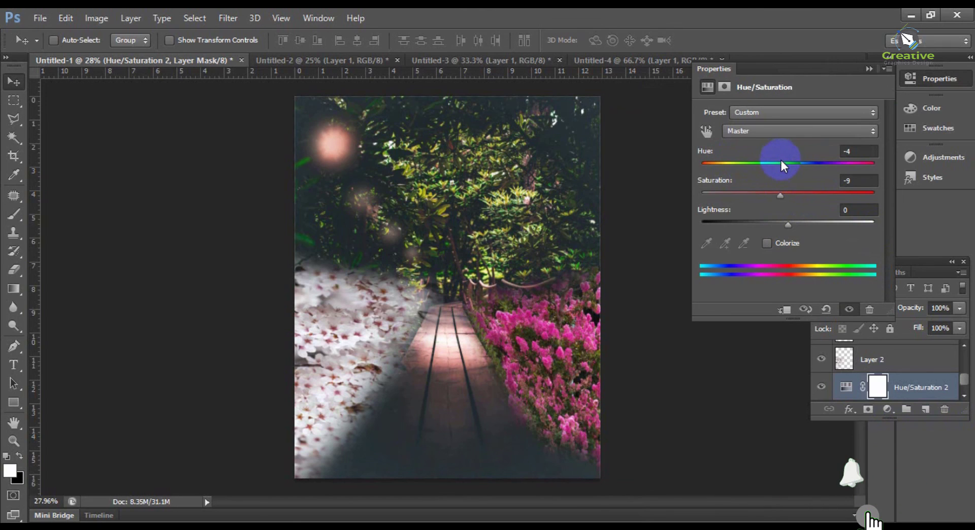
{"action": "left_click_drag", "start_coordinate": [781, 160], "coordinate": [788, 164]}
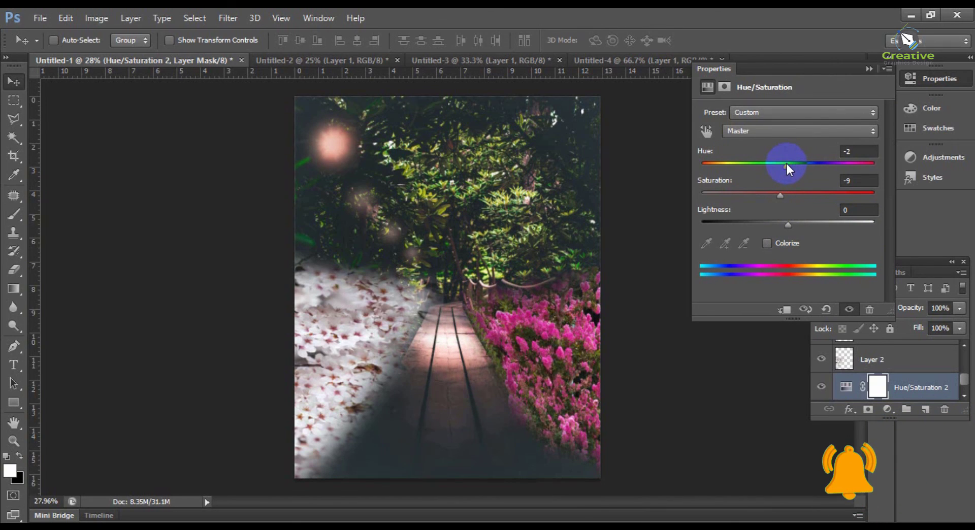
{"action": "left_click", "coordinate": [865, 69]}
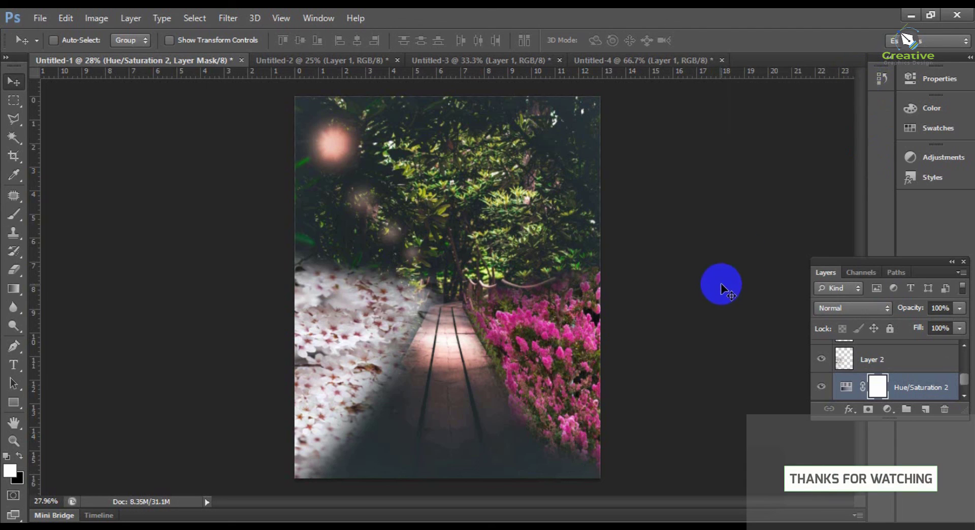
{"action": "scroll", "coordinate": [912, 366], "scroll_direction": "down", "scroll_amount": 5}
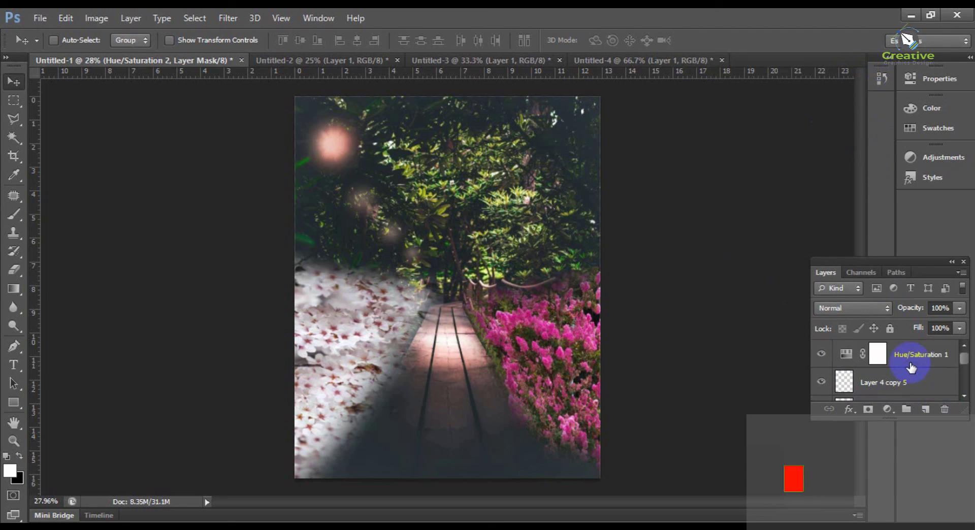
{"action": "scroll", "coordinate": [634, 367], "scroll_direction": "up", "scroll_amount": 1}
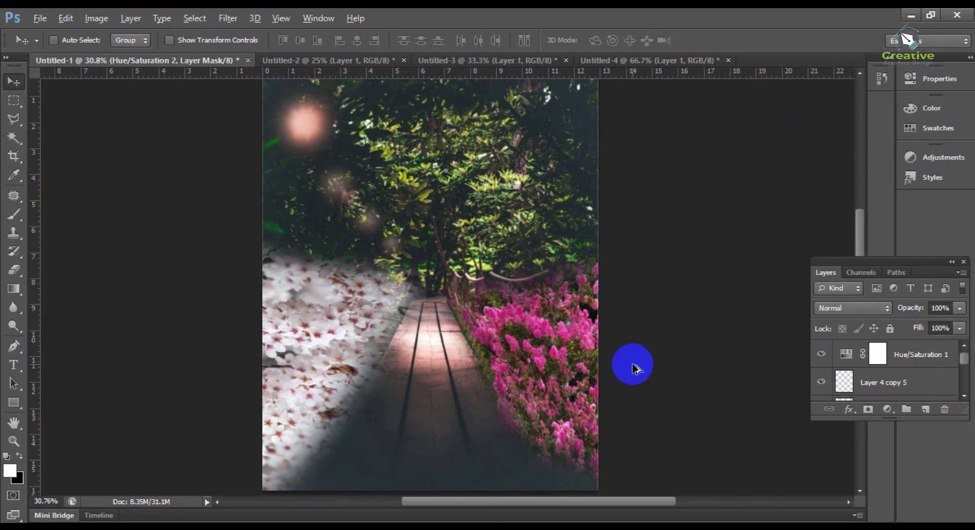
{"action": "key", "text": "alt"}
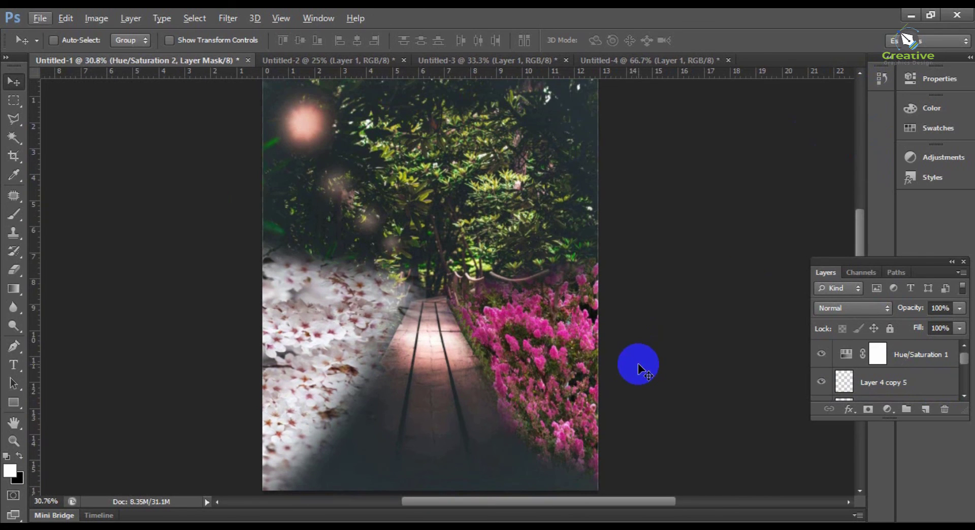